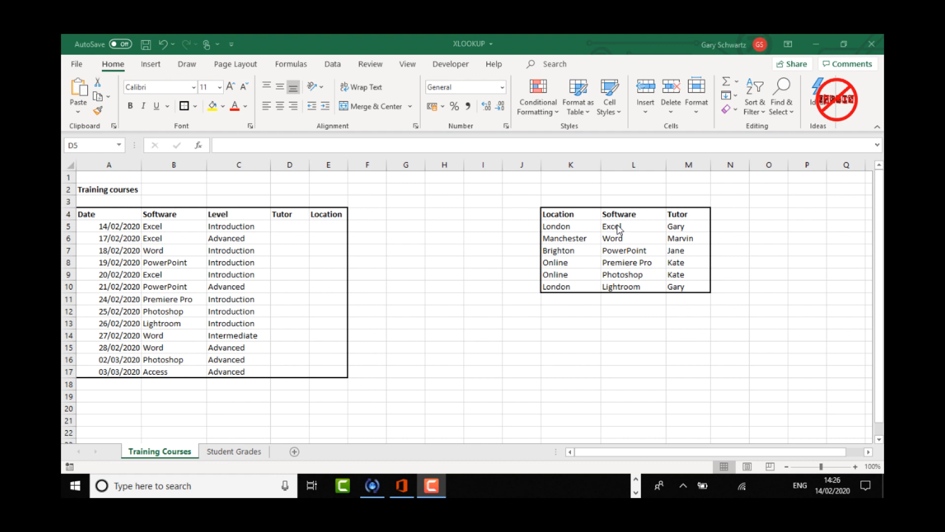
Step: Select the first Tutor cell, D5, and locate XLOOKUP among the Lookup & Reference functions
left_click(292, 224)
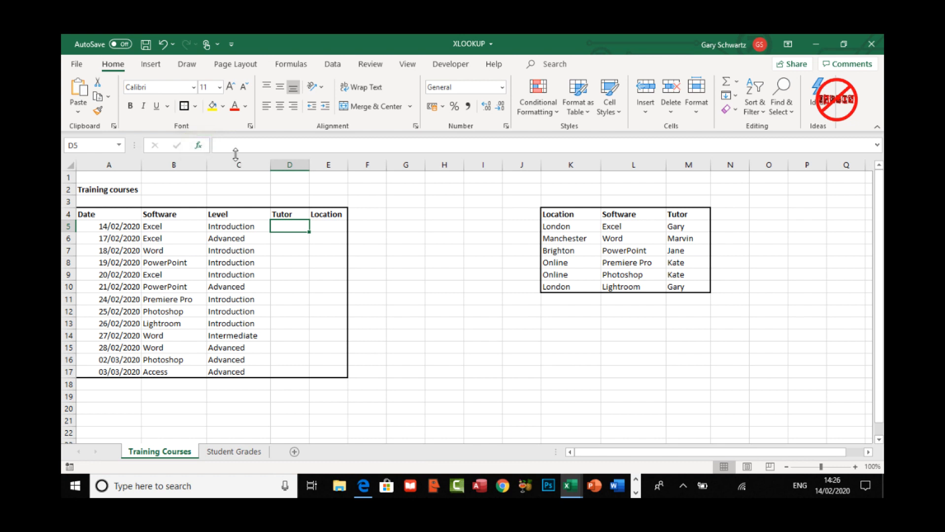
left_click(296, 64)
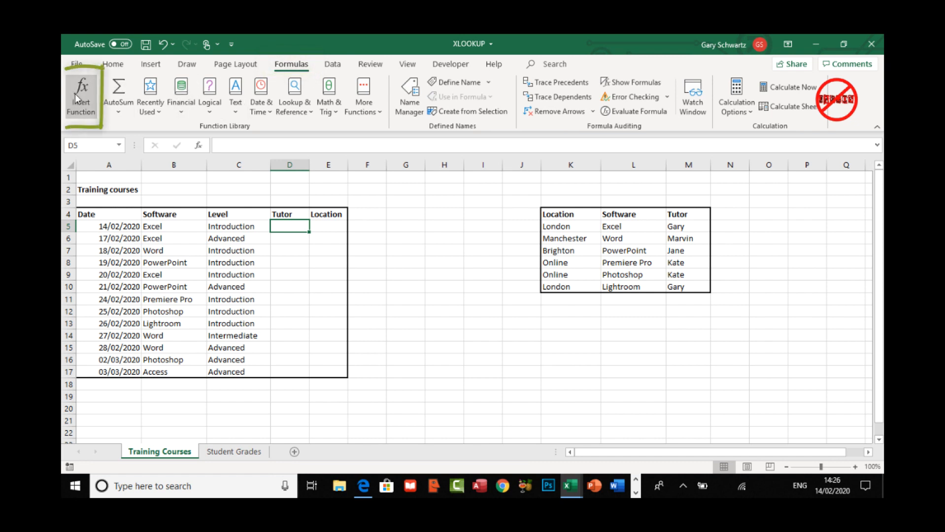
left_click(308, 113)
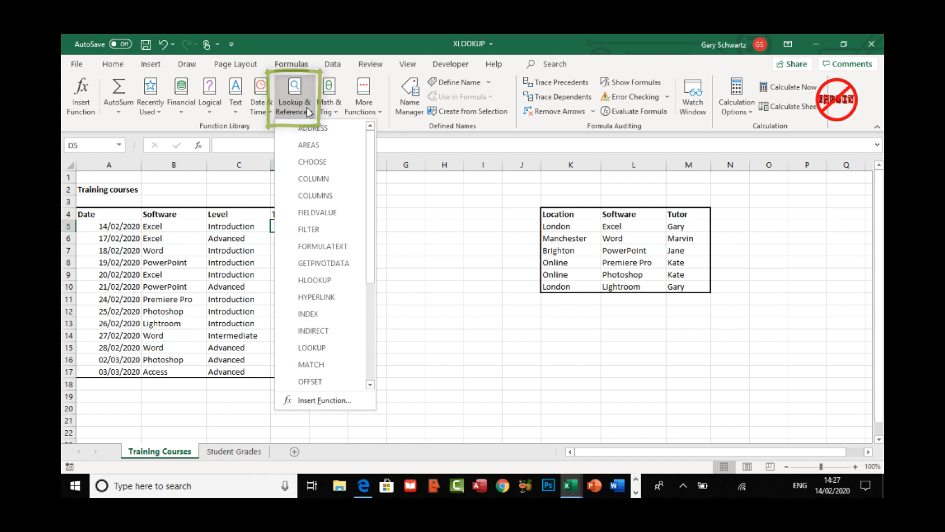
scroll(323, 185, "down", 4)
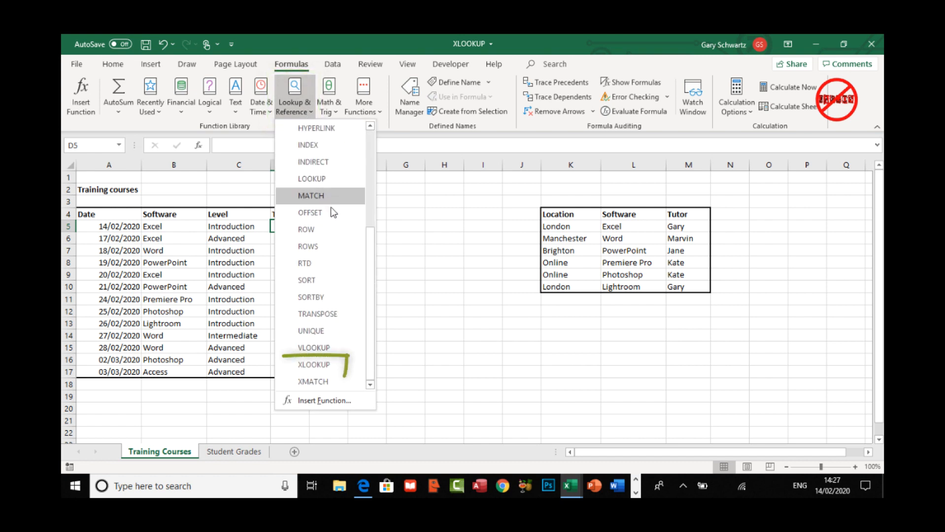
mouse_move(322, 370)
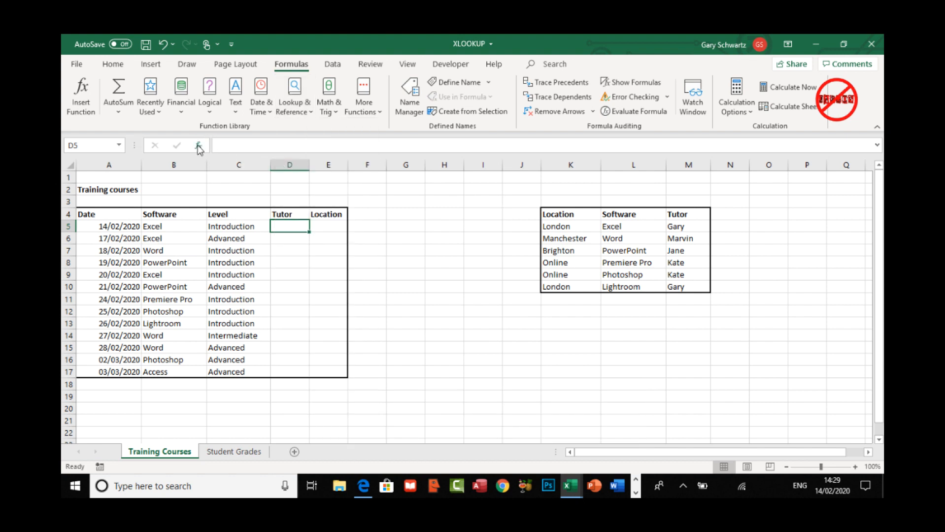
Step: Search the function library for "xlookup" and insert the XLOOKUP function into cell D5
left_click(198, 145)
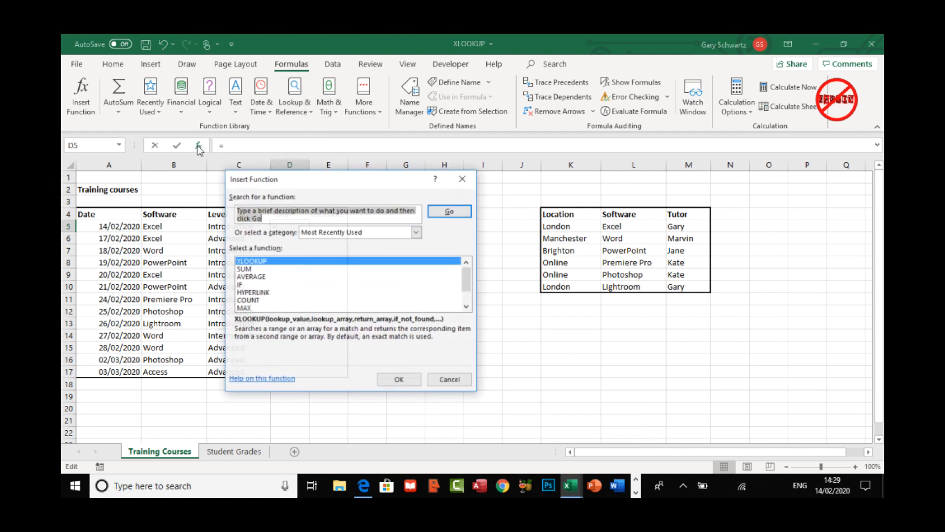
left_click_drag(340, 182, 561, 186)
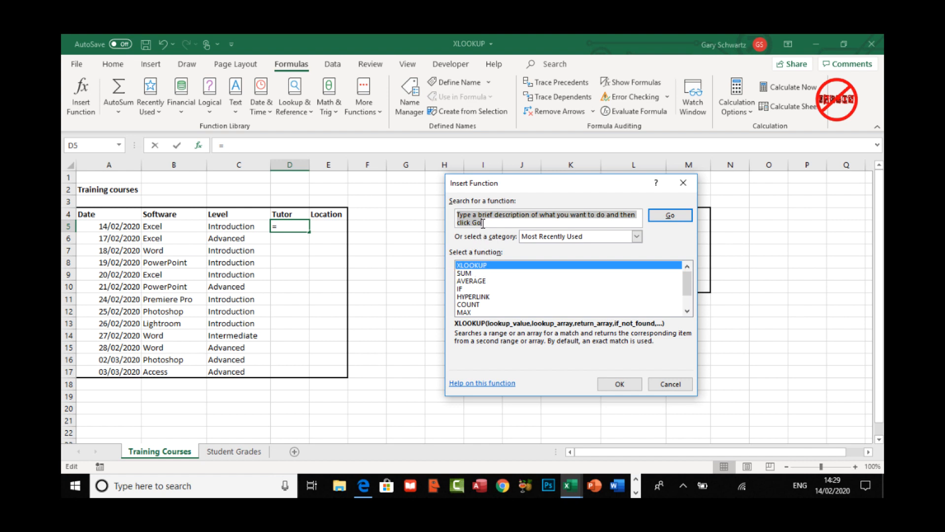
left_click(566, 238)
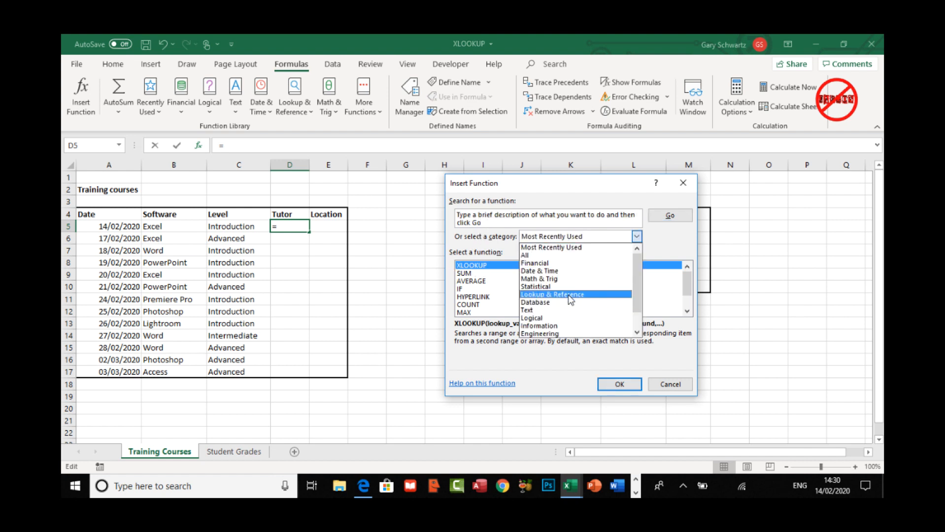
left_click(570, 295)
left_click(480, 220)
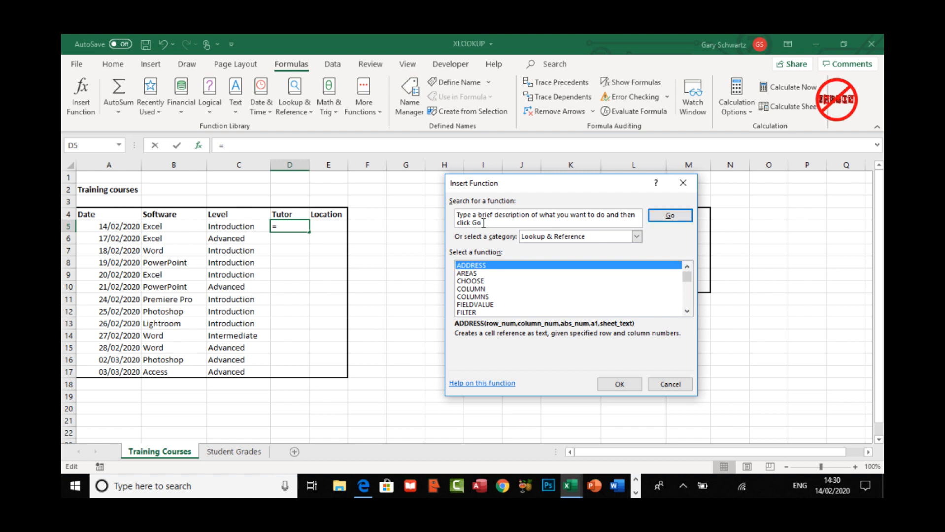
type("xloo")
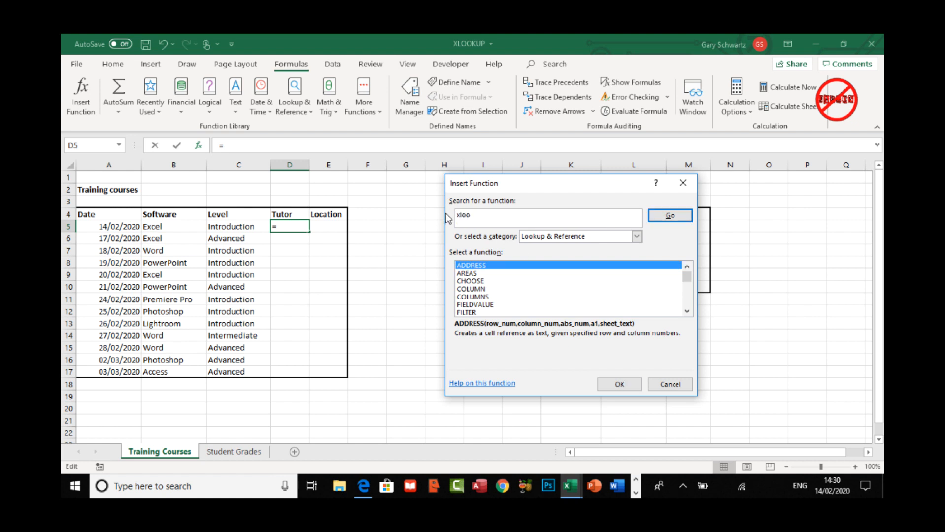
type("kuo")
type("p")
left_click(670, 215)
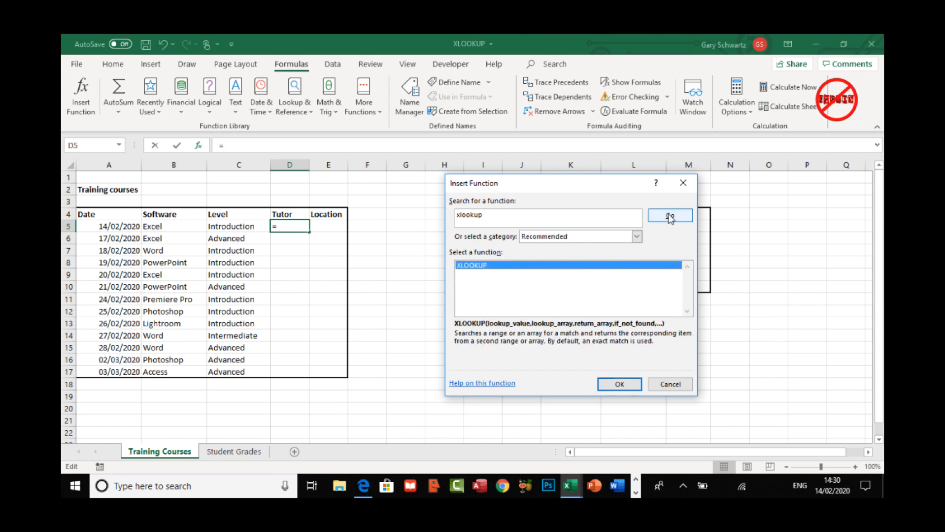
left_click(624, 387)
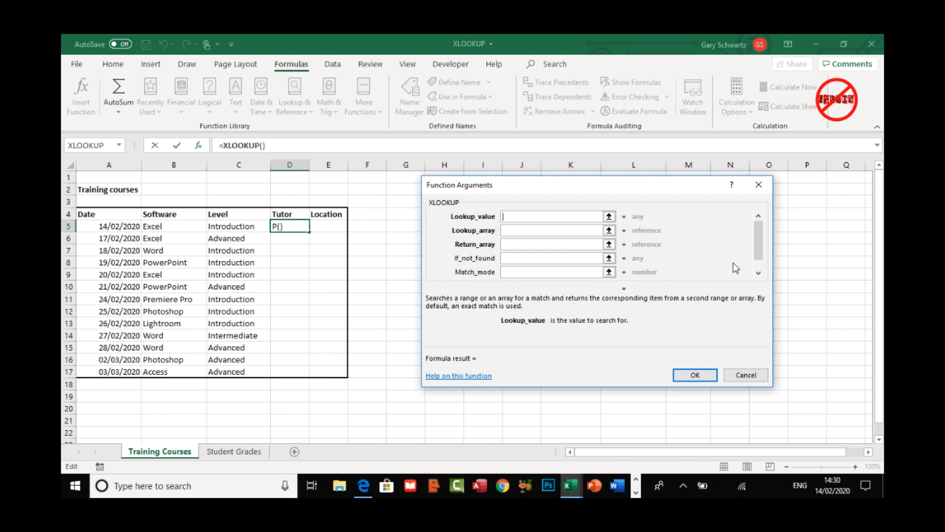
Step: Review the XLOOKUP arguments and set the lookup value to the first course's software cell, B5
left_click(758, 273)
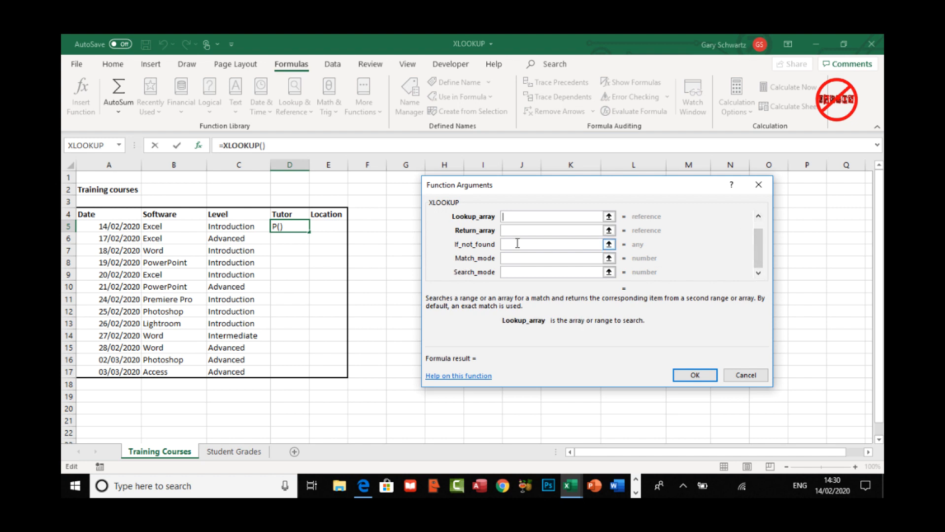
left_click(759, 217)
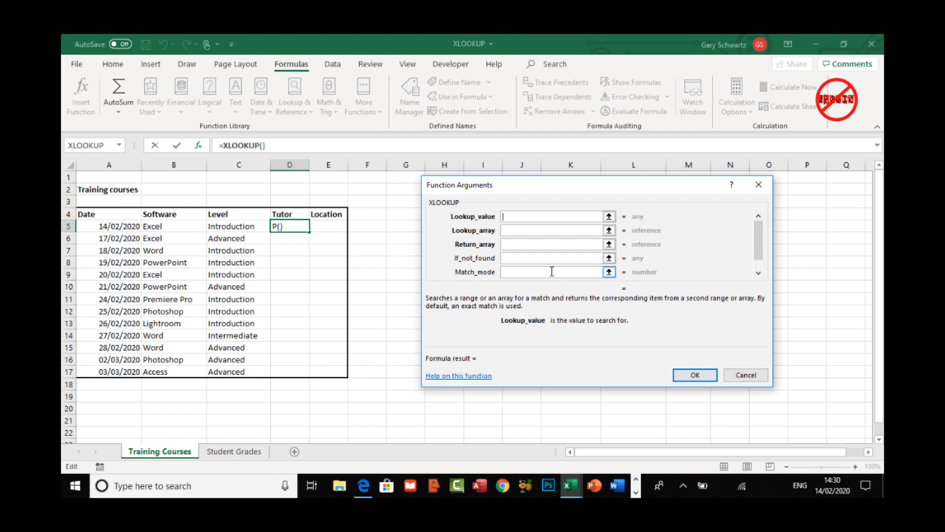
left_click(758, 273)
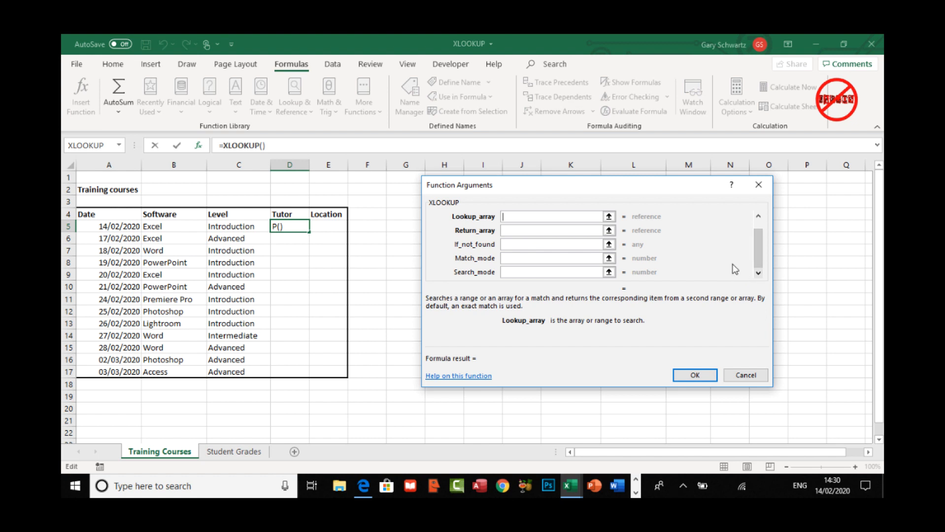
left_click(758, 217)
left_click(527, 217)
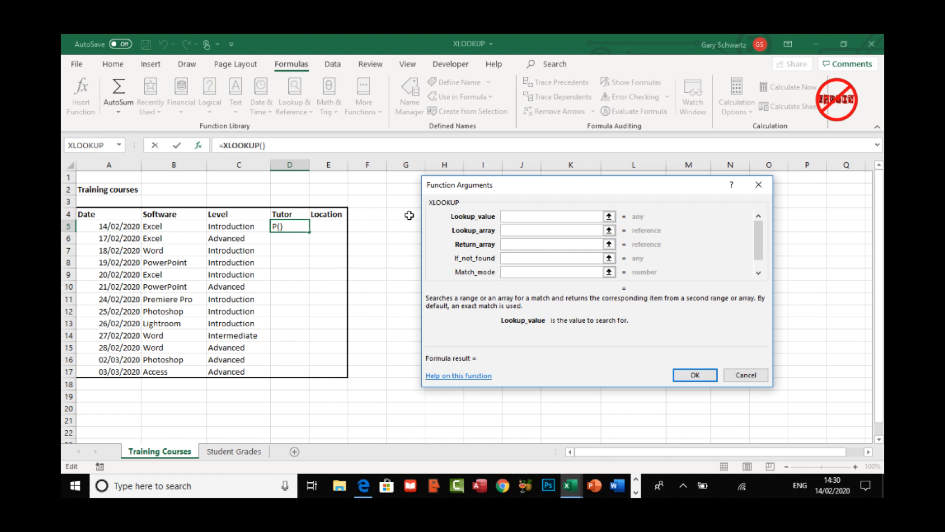
left_click(158, 226)
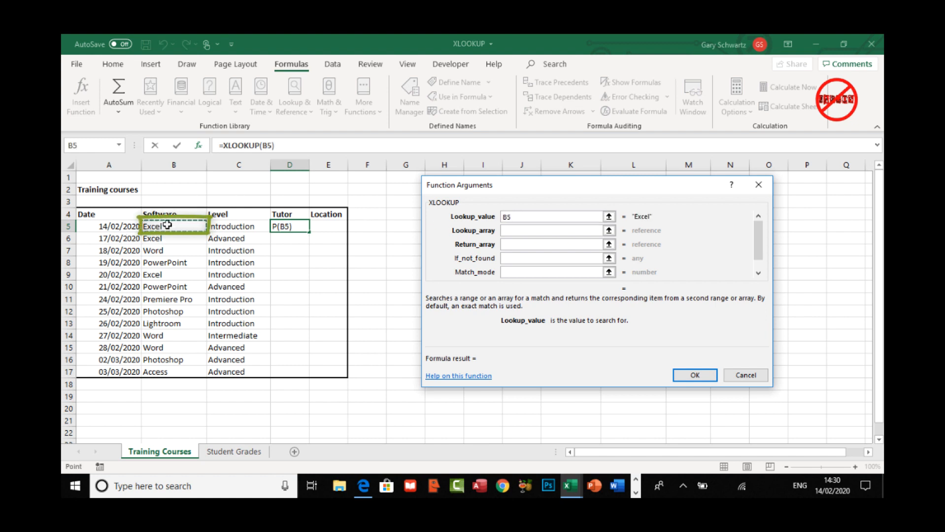
Step: Set the lookup array to the Software column of the reference table with fixed rows, L$5:L$10
left_click(537, 230)
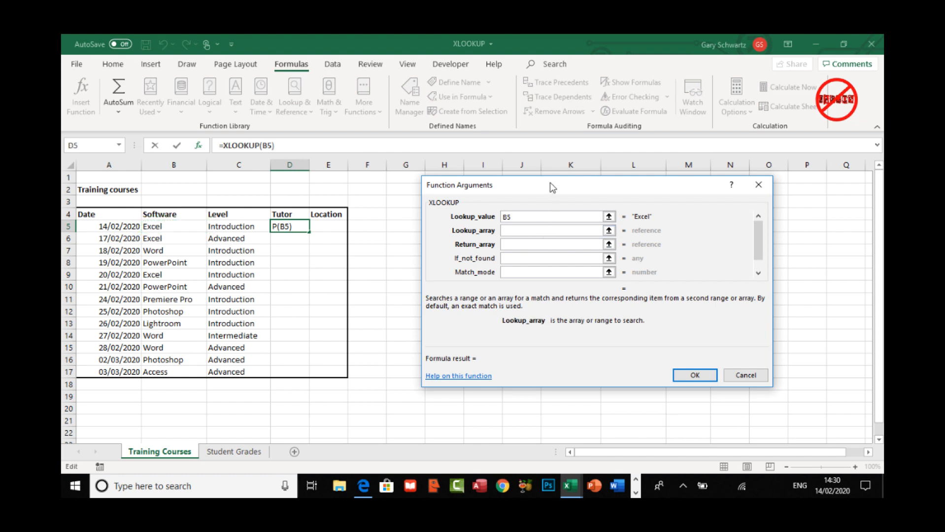
left_click_drag(553, 186, 261, 190)
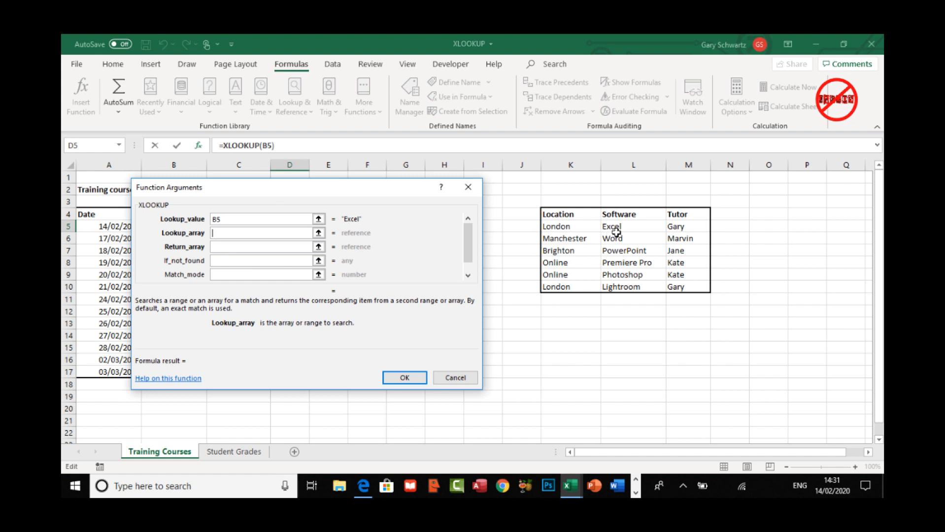
left_click_drag(619, 226, 620, 289)
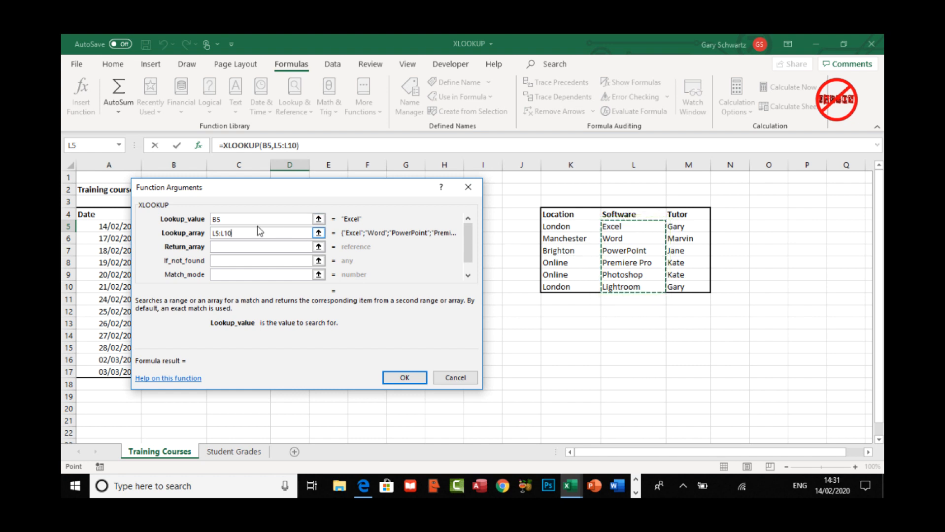
left_click(218, 234)
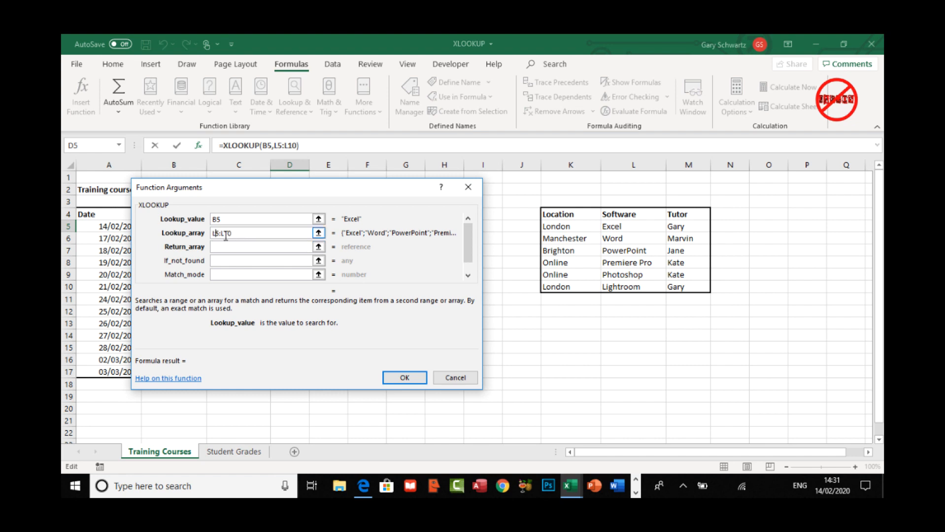
left_click(305, 249)
type("$")
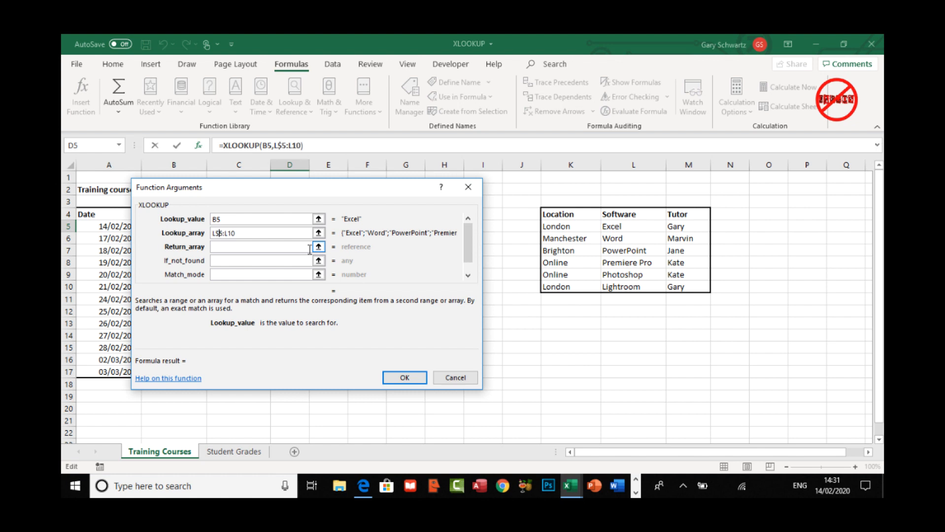
left_click(272, 249)
type("$")
left_click(219, 219)
Step: Set the return array to the reference table's Tutor column with fixed rows, M$5:M$10, and complete the formula
left_click(220, 248)
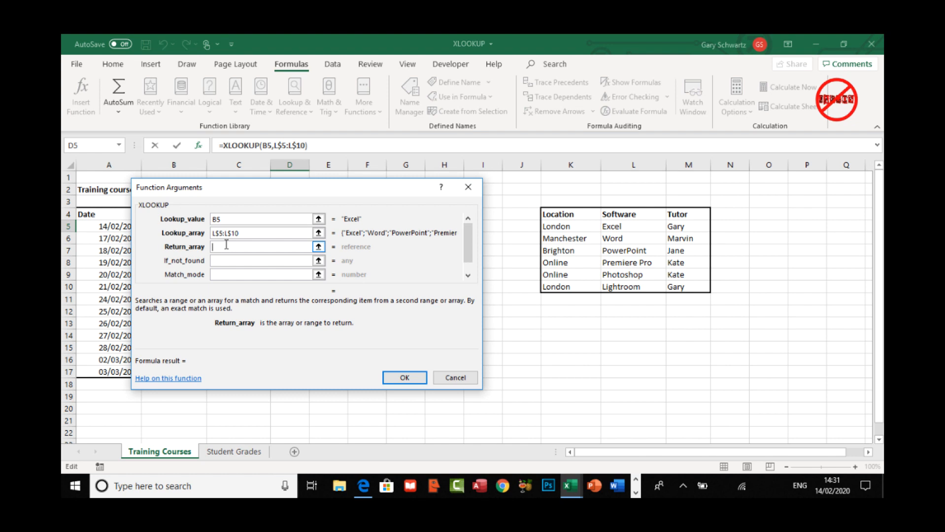
left_click(680, 227)
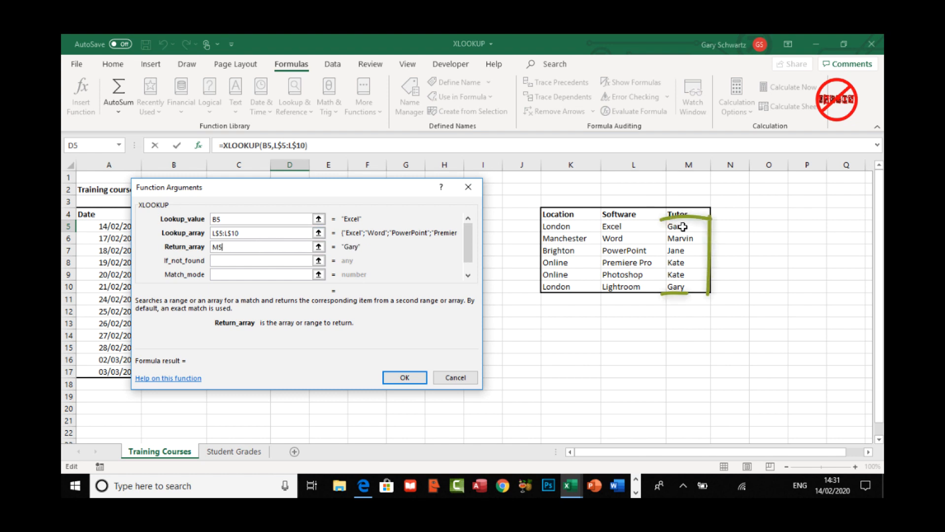
left_click_drag(682, 227, 682, 288)
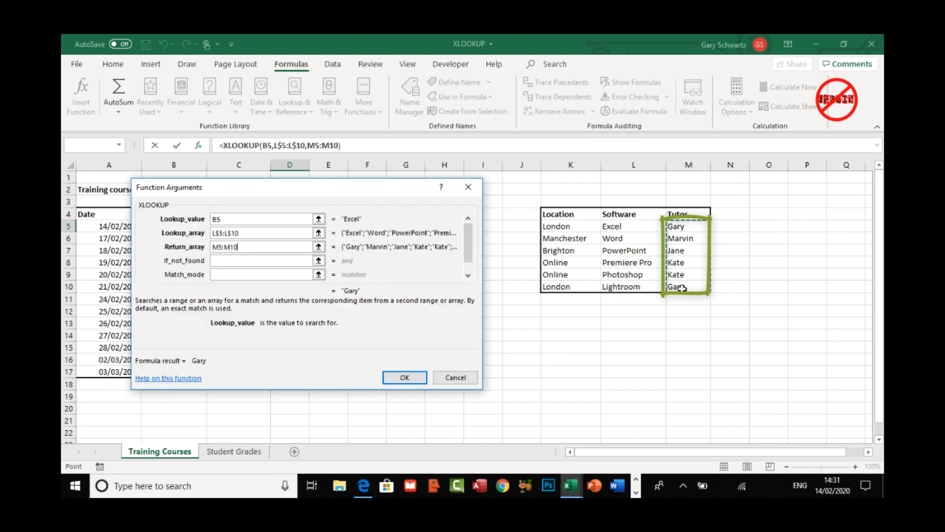
left_click(219, 247)
type("$")
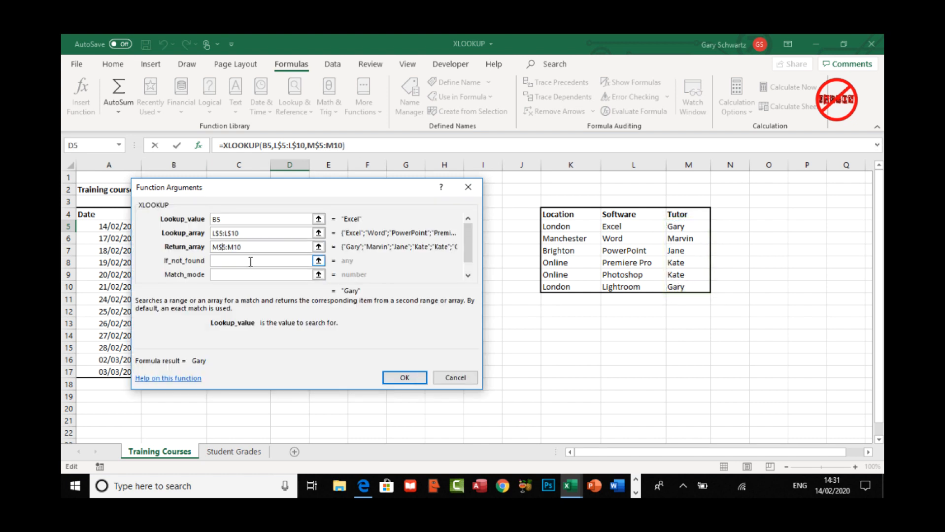
left_click(235, 247)
type("$")
left_click(418, 379)
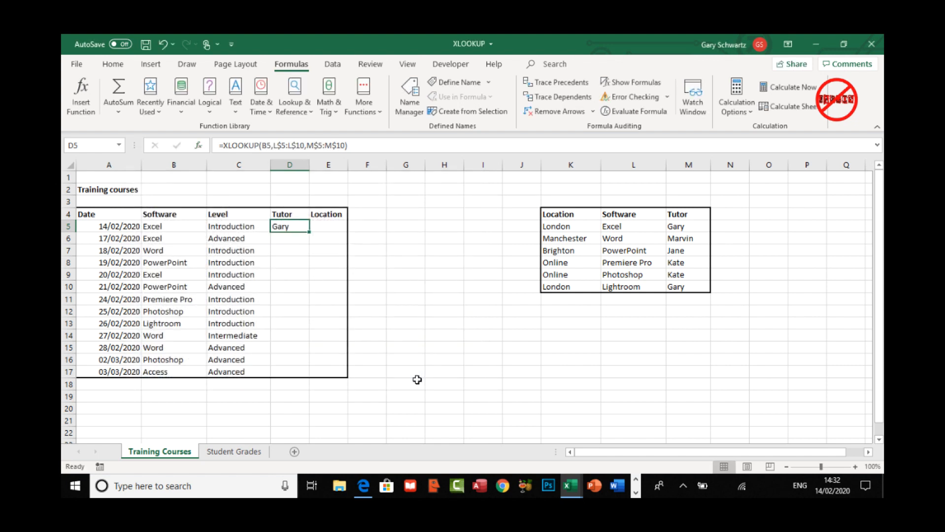
Step: Fill the XLOOKUP formula from D5 down the Tutor column to D17 and inspect the last cell
left_click_drag(309, 234, 305, 380)
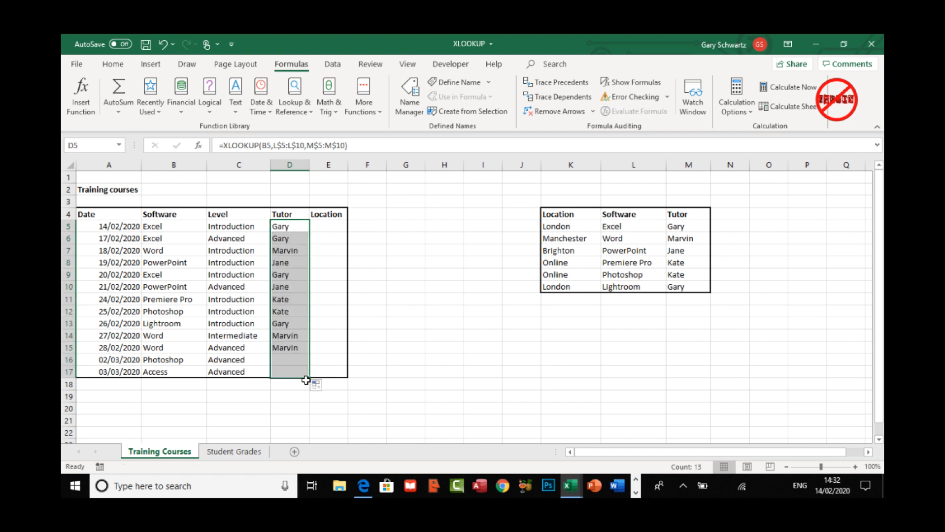
left_click(295, 373)
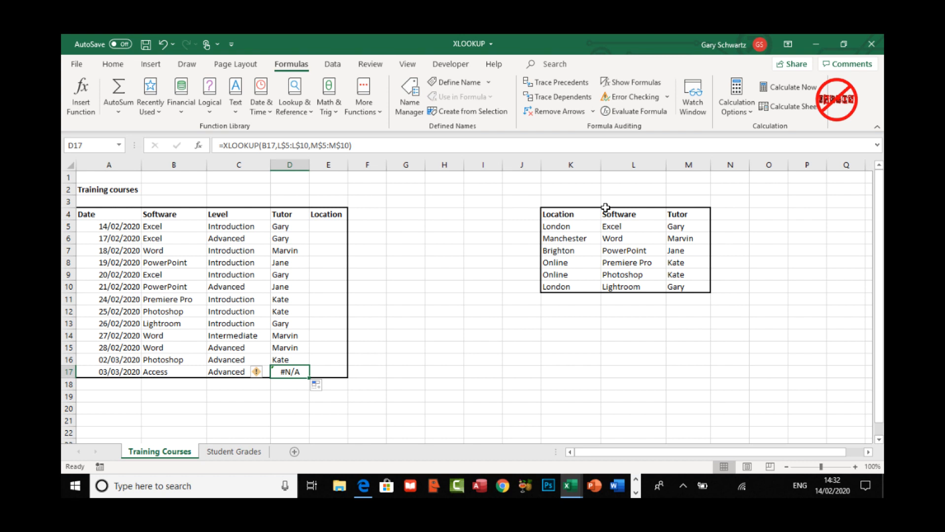
Step: Add "course not found" as the If_not_found argument of the XLOOKUP formula in D5
left_click(290, 226)
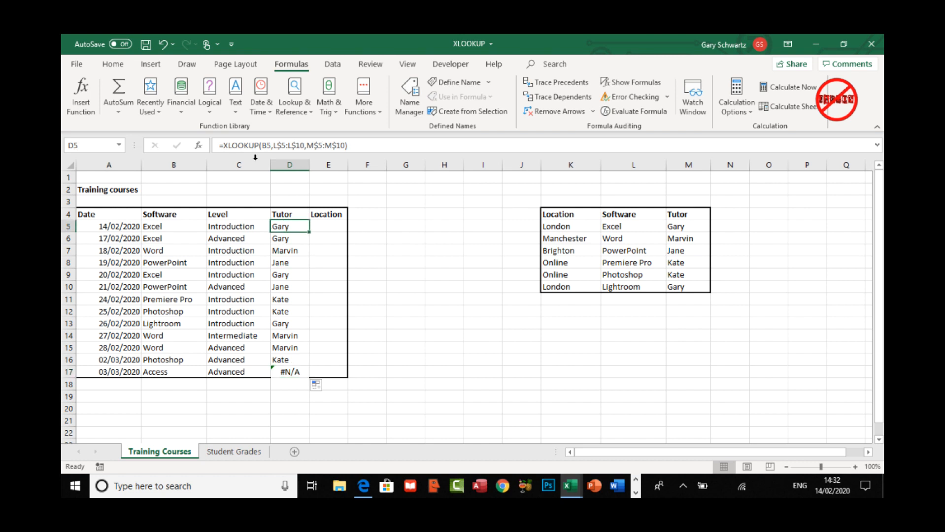
left_click(198, 146)
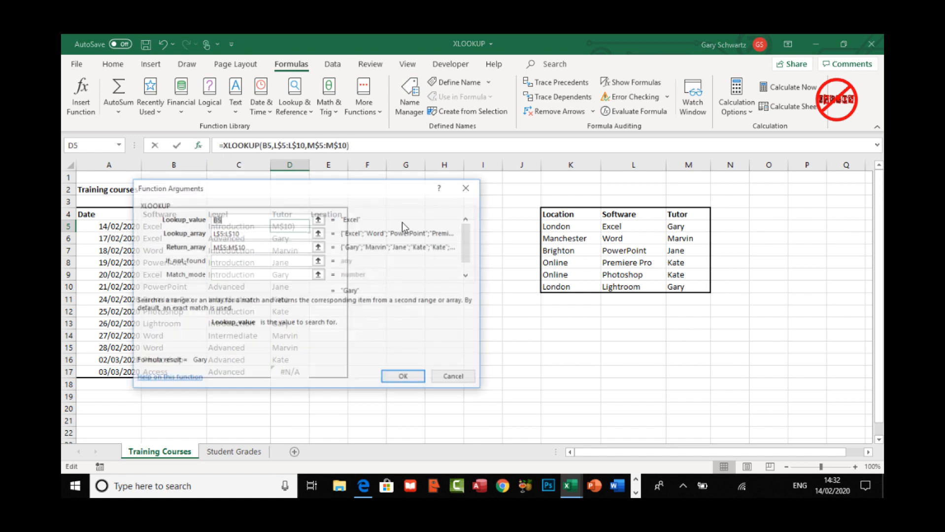
left_click_drag(429, 192, 757, 155)
left_click(543, 225)
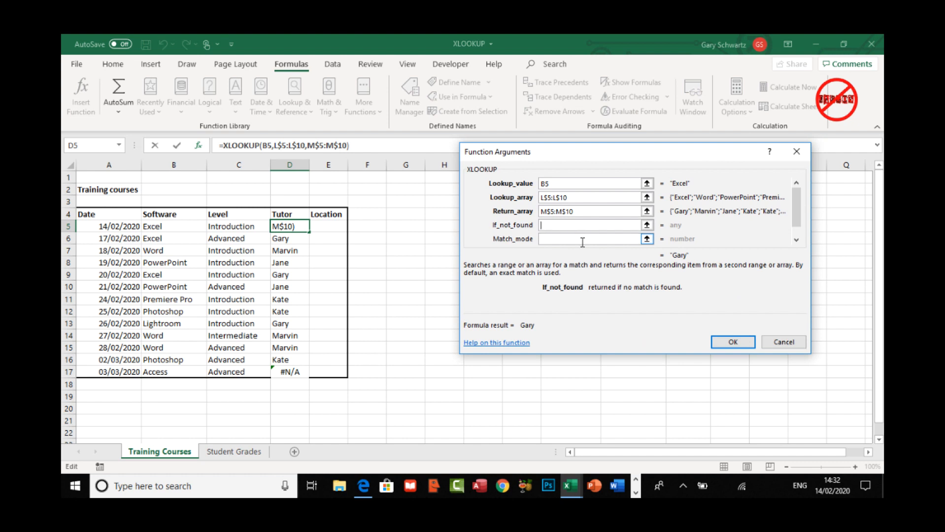
type("\"cours")
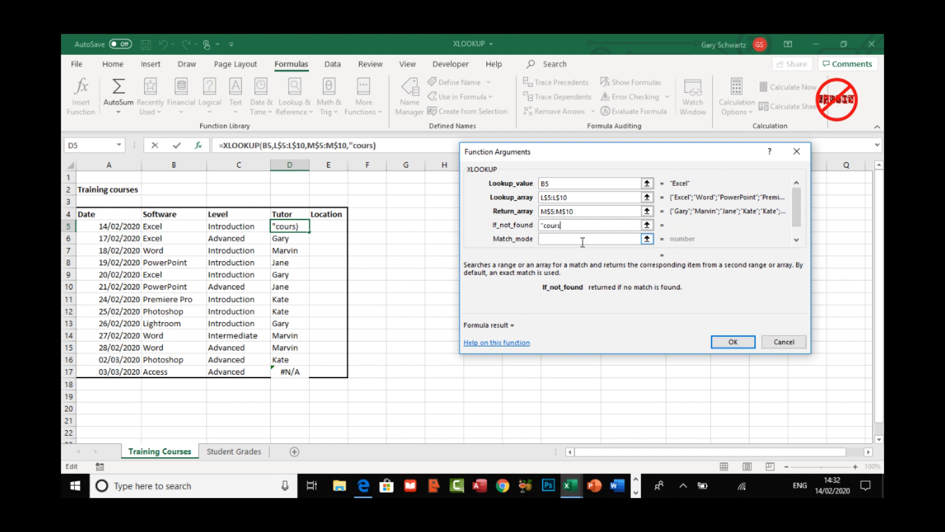
type("e not found")
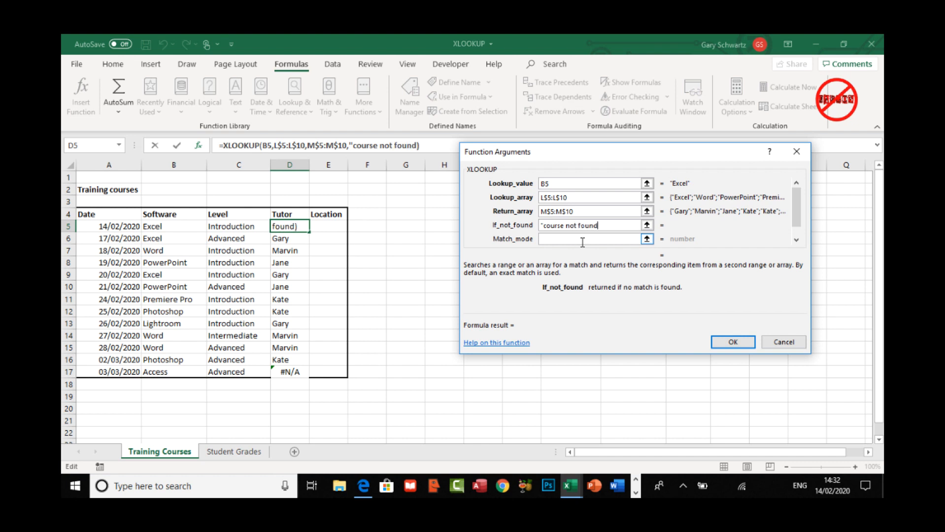
type("\"")
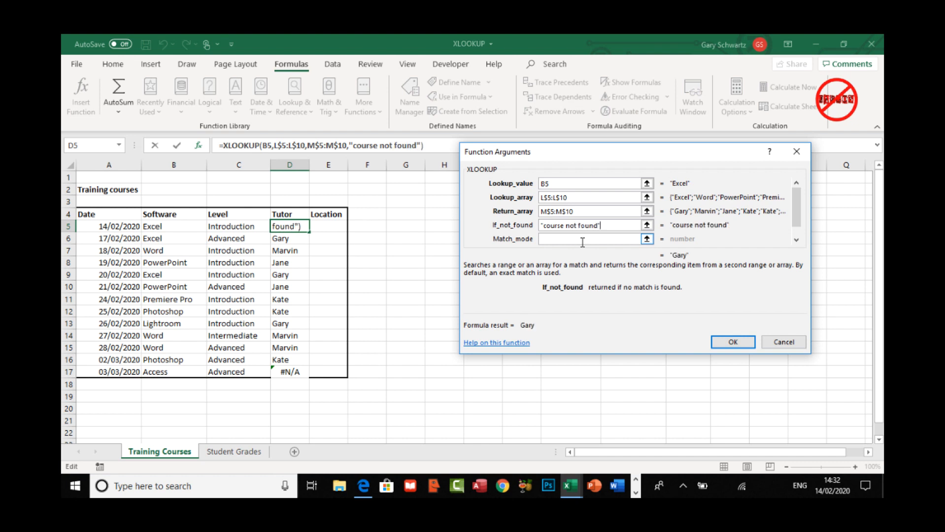
left_click(735, 343)
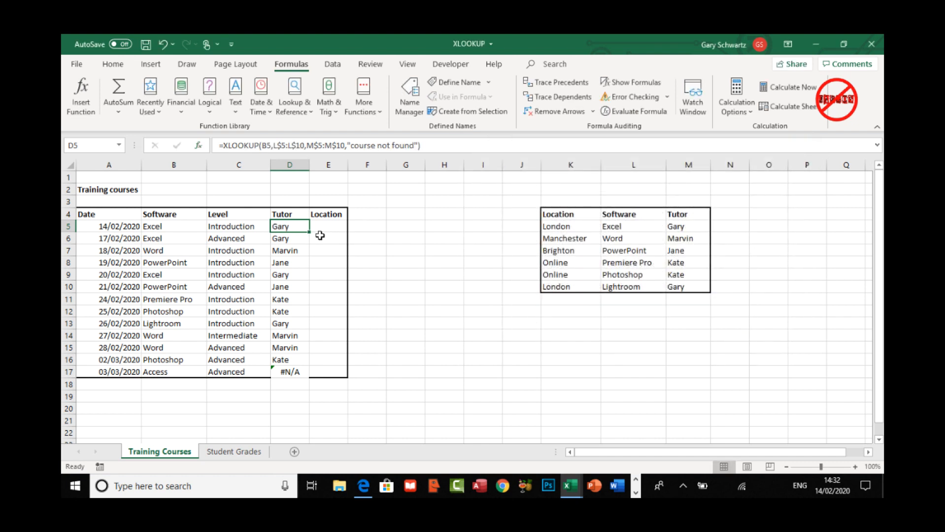
Step: Fill the updated XLOOKUP formula from D5 down the Tutor column to D17 and inspect cells D13 and D17
left_click_drag(310, 233, 312, 378)
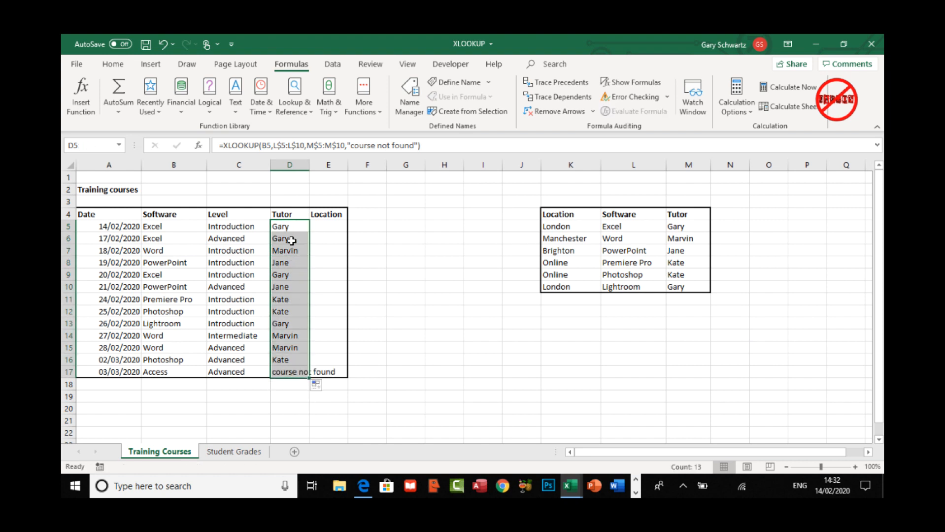
left_click(288, 226)
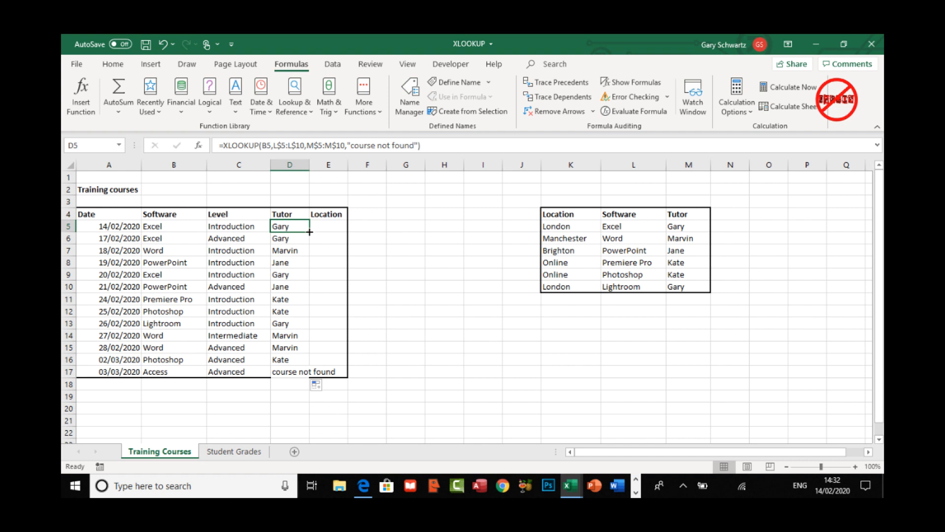
left_click_drag(310, 232, 310, 380)
left_click(294, 325)
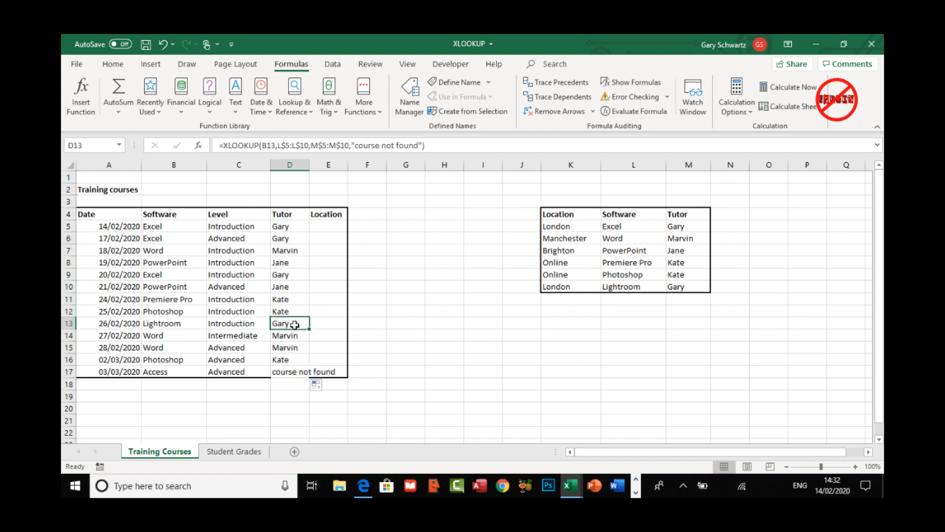
left_click(290, 373)
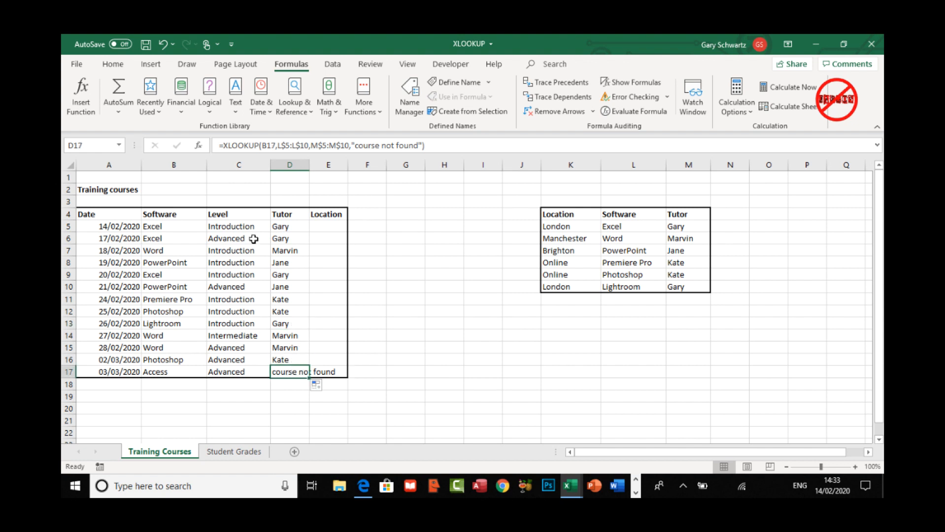
Step: Test the Tutor lookup by changing the first course's software in B5 to Word and restoring it to Excel
left_click(157, 227)
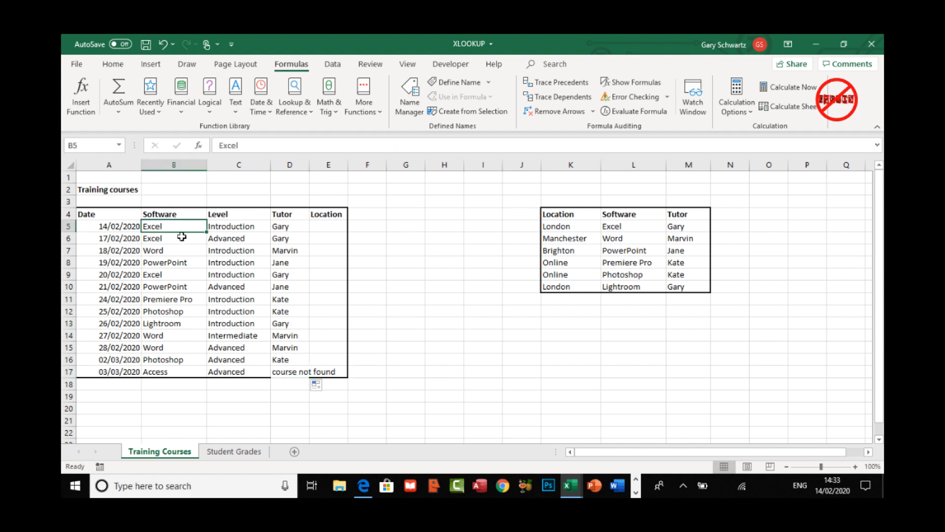
type("Word")
key("Return")
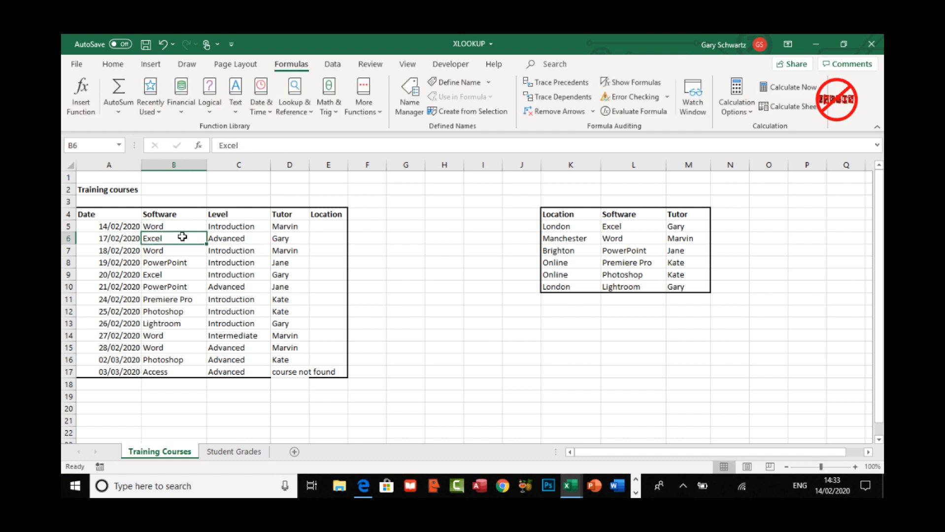
key("Up")
type("Exccel")
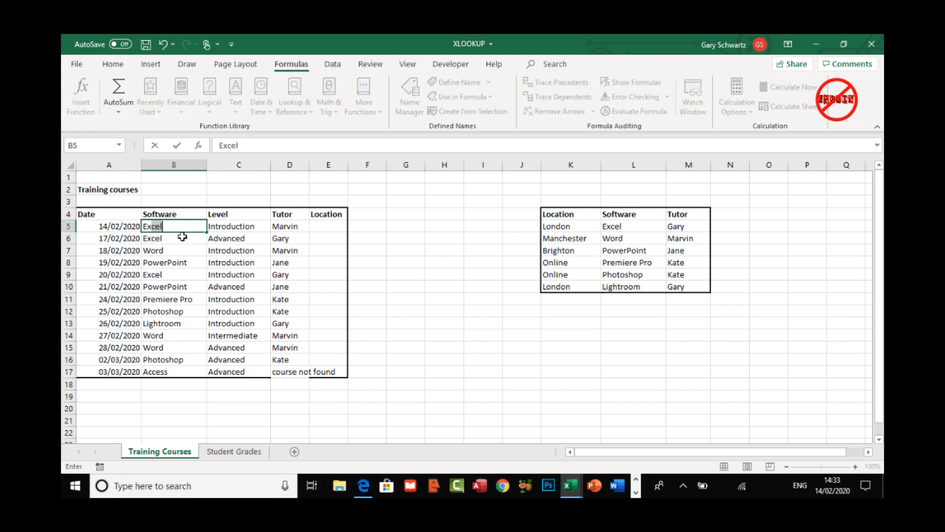
key("BackSpace")
key("BackSpace")
type("el")
key("Return")
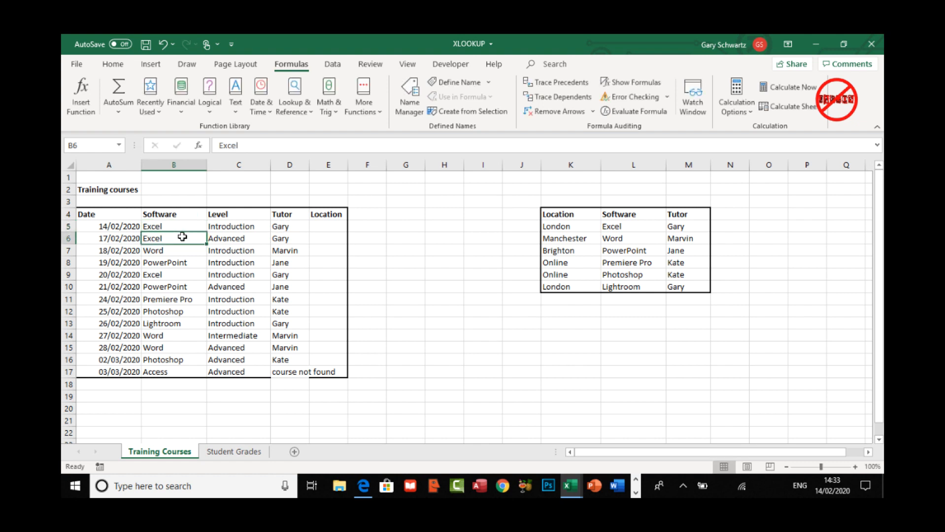
Step: Widen the Tutor column so that its longest text fits
left_click(288, 226)
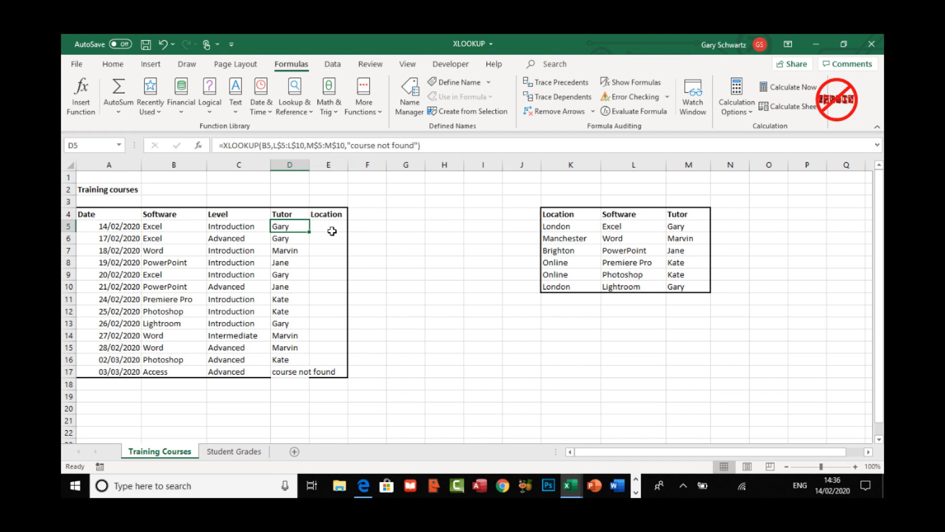
left_click_drag(309, 165, 348, 176)
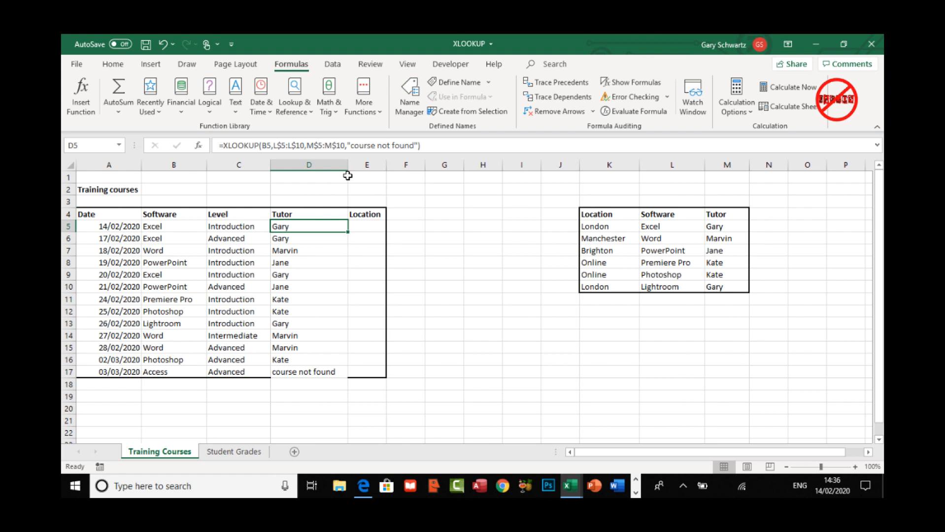
Step: Insert an XLOOKUP function in E5 with lookup value B5 and the reference table's Software column, L5:L10, as lookup array
left_click(374, 226)
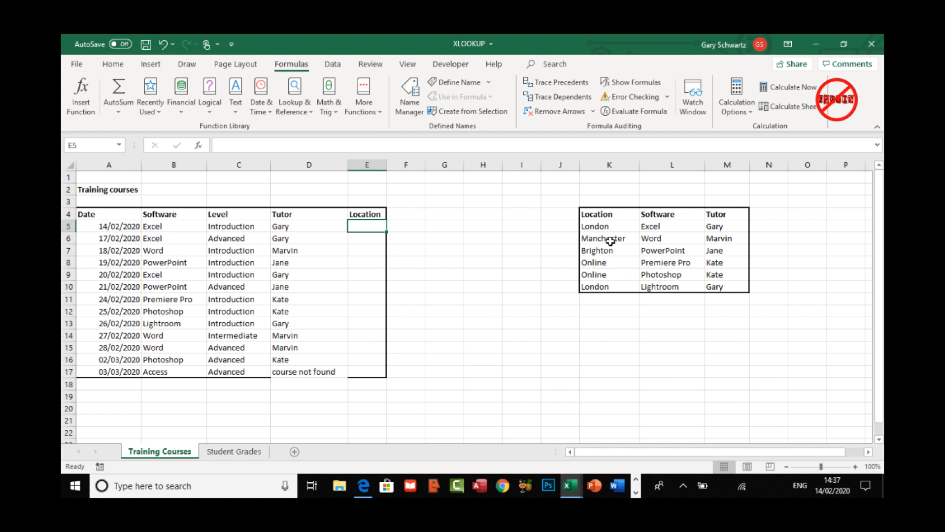
left_click(199, 146)
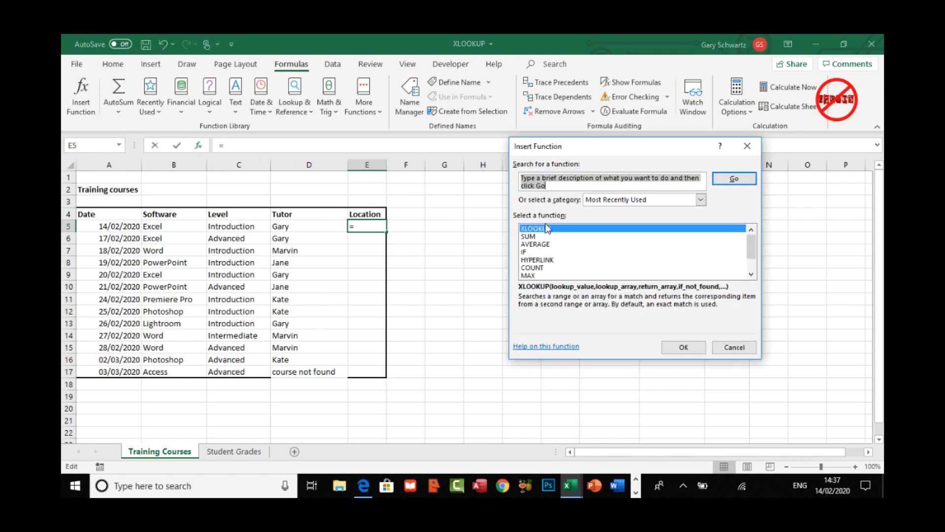
left_click(683, 347)
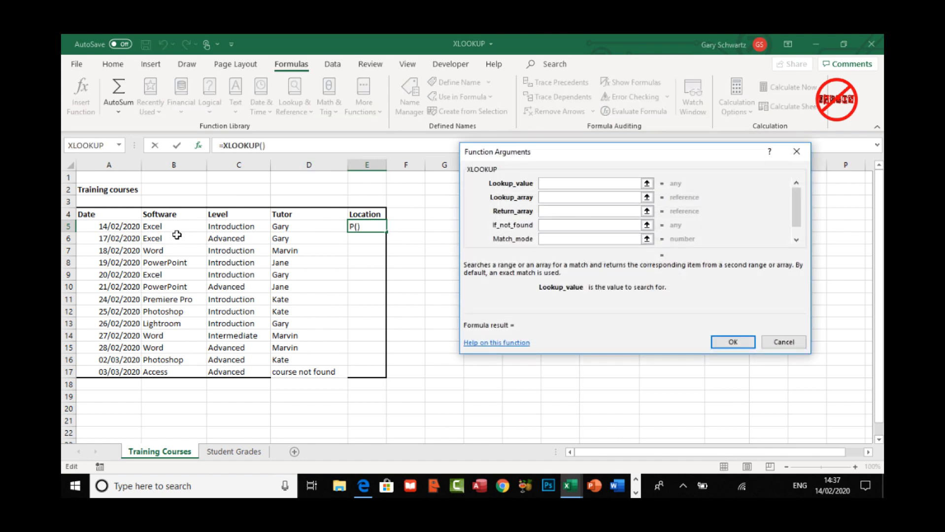
left_click(162, 227)
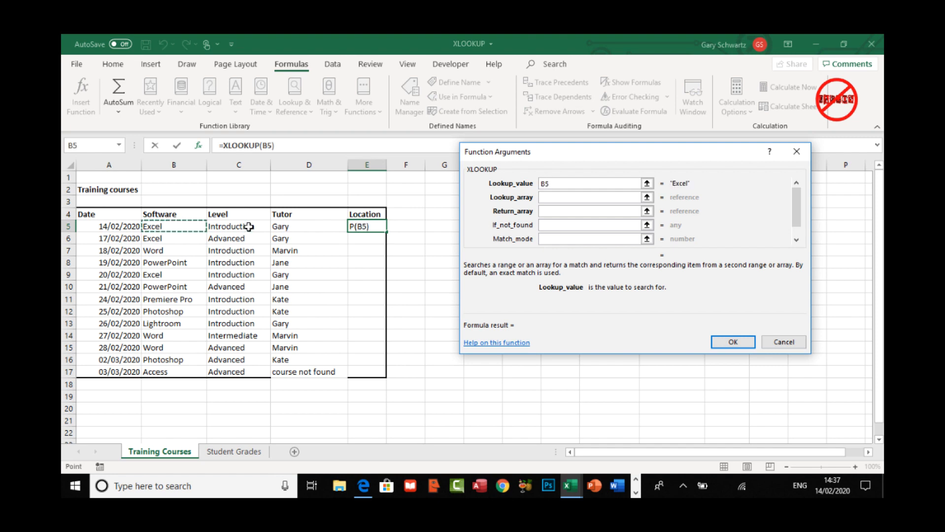
left_click(557, 198)
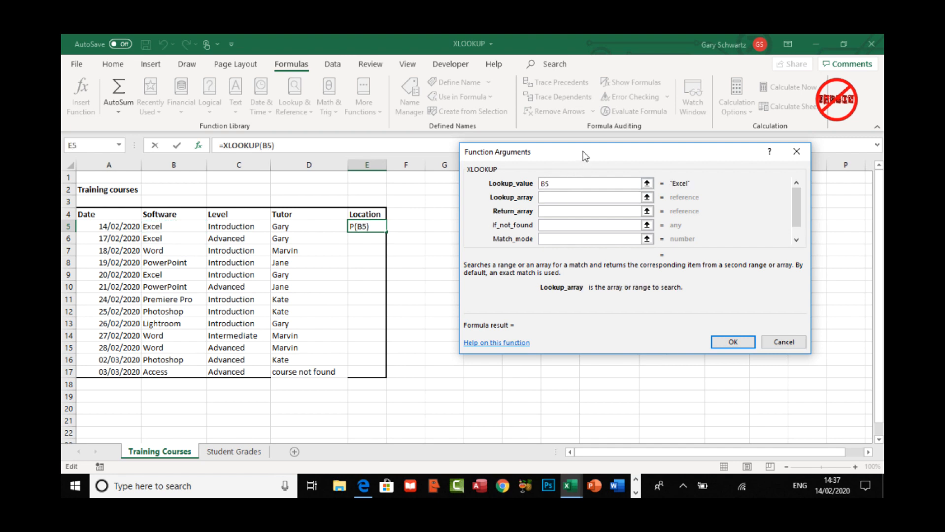
left_click_drag(585, 157, 287, 131)
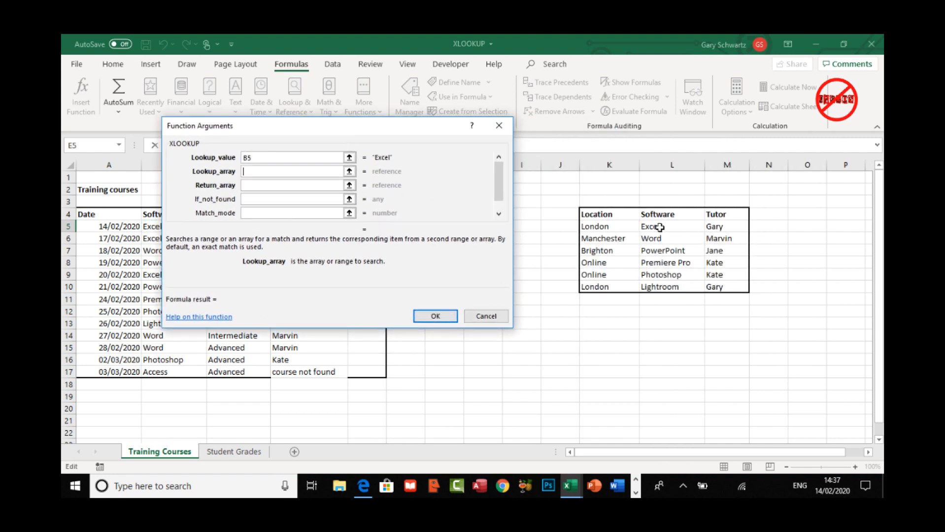
left_click_drag(659, 227, 666, 287)
Step: Set the return array to the reference table's Location column, K5:K10, and the If_not_found text to "course not found"
left_click(293, 186)
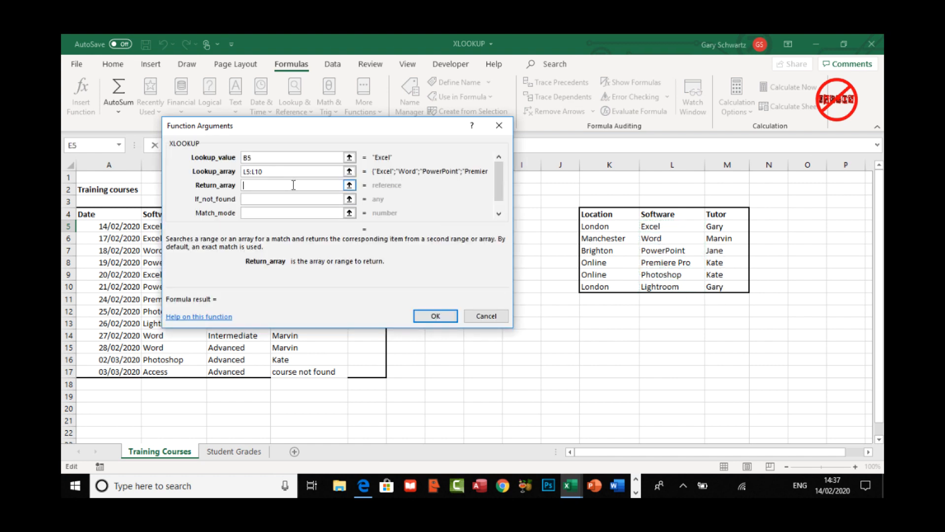
left_click(600, 227)
left_click_drag(600, 227, 603, 287)
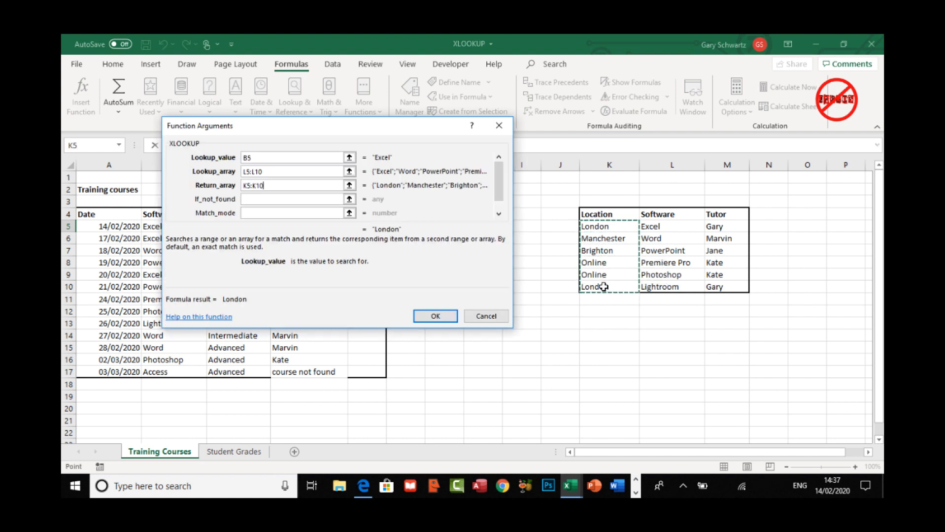
left_click(286, 199)
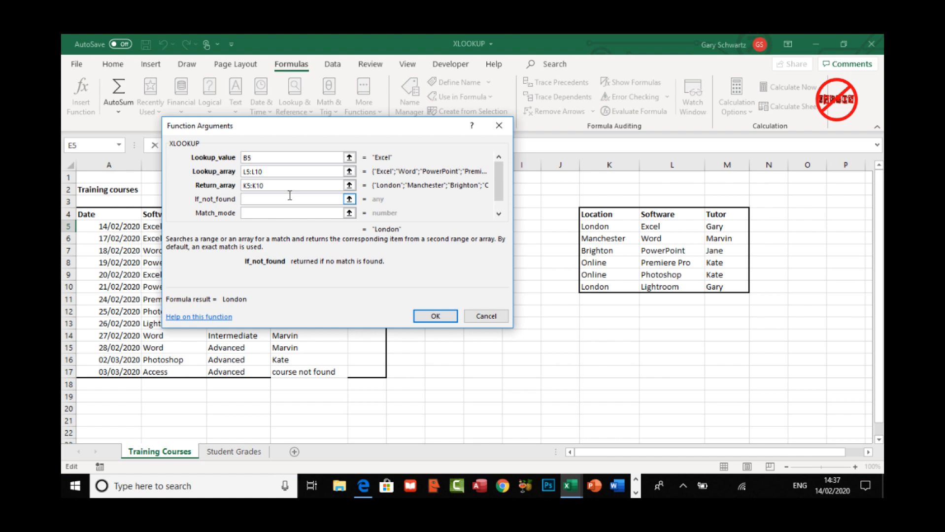
type("\"course not found\"")
Step: Fix the rows of the lookup and return arrays as L$5:L$10 and K$5:K$10, and complete the formula
left_click(246, 172)
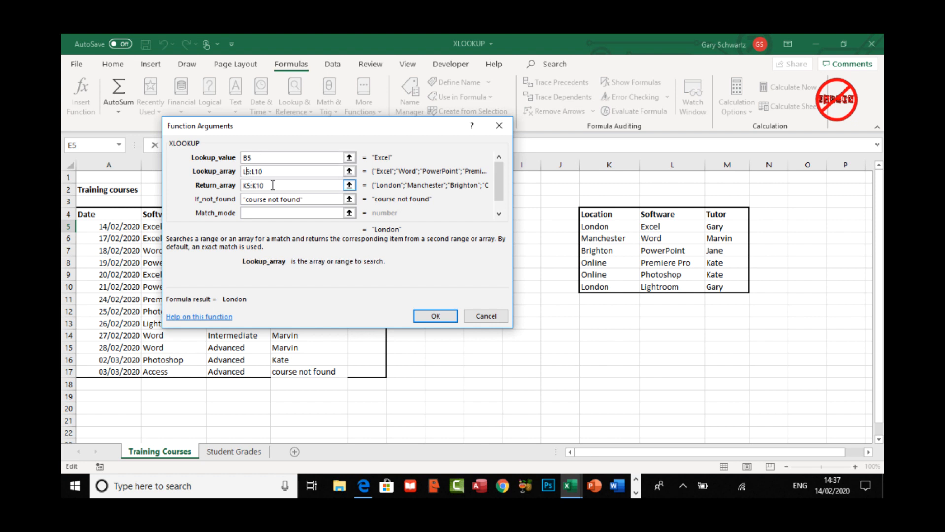
key("F4")
key("F4")
left_click(256, 172)
type("$")
left_click(246, 185)
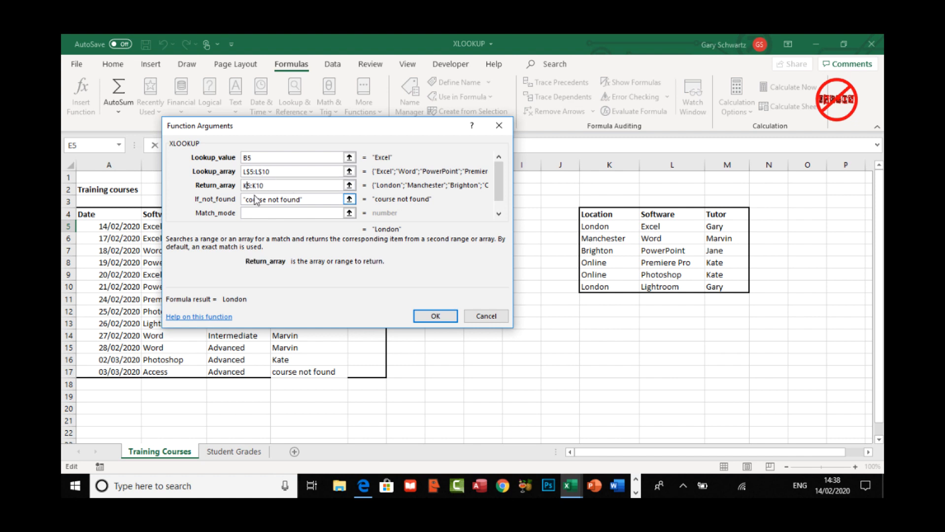
type("$")
left_click(260, 185)
type("$")
left_click(436, 316)
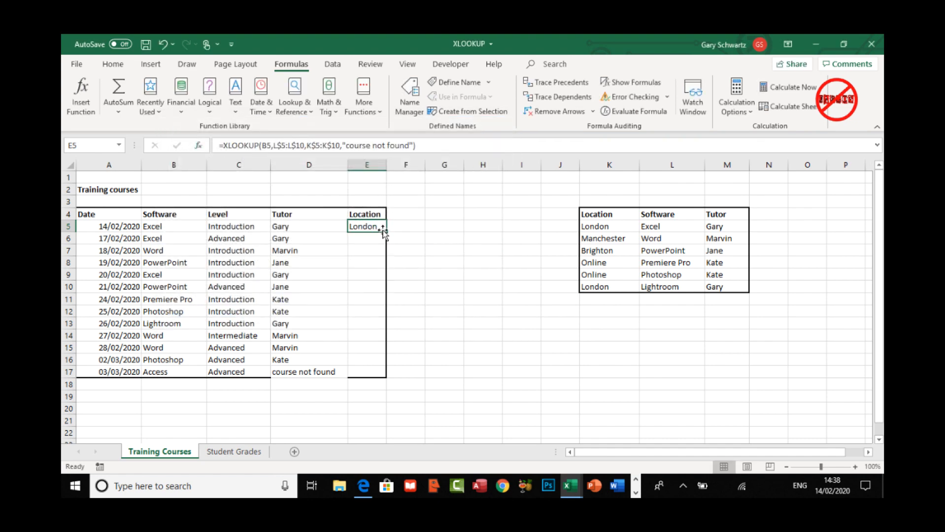
Step: Fill the XLOOKUP formula from E5 down the Location column to E17 and autofit the column's width
left_click_drag(386, 231, 388, 377)
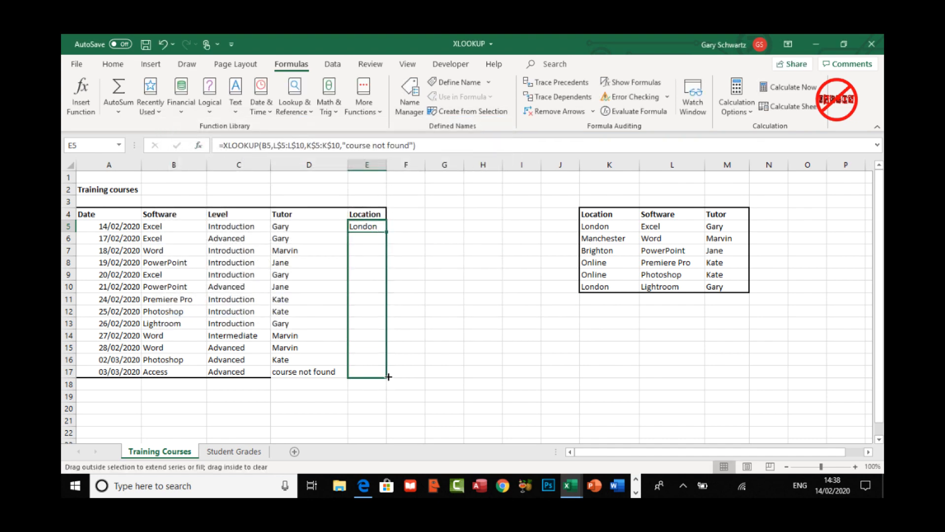
left_click_drag(388, 377, 389, 377)
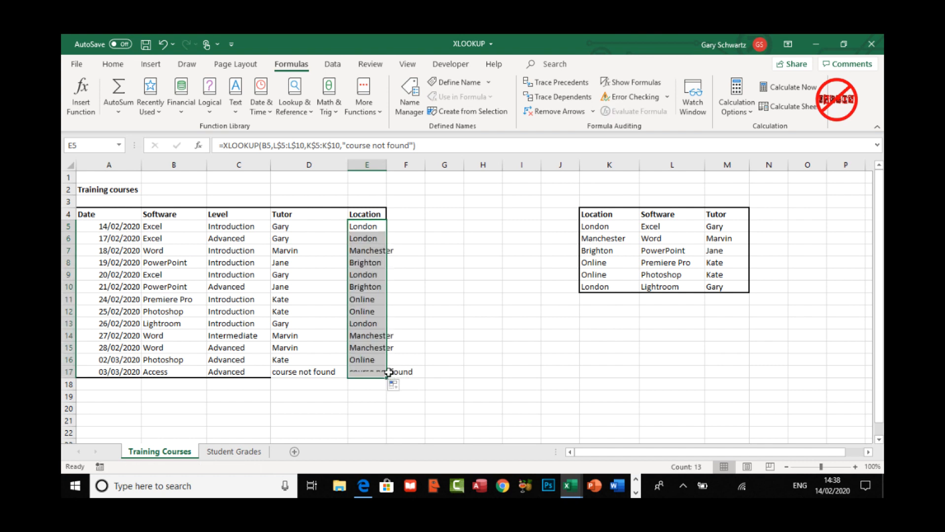
double_click(386, 166)
left_click(378, 228)
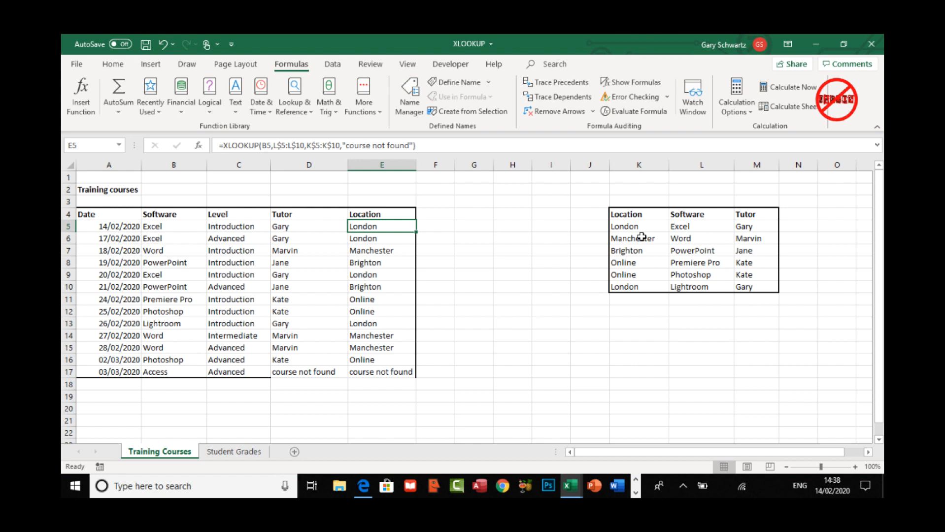
left_click(396, 375)
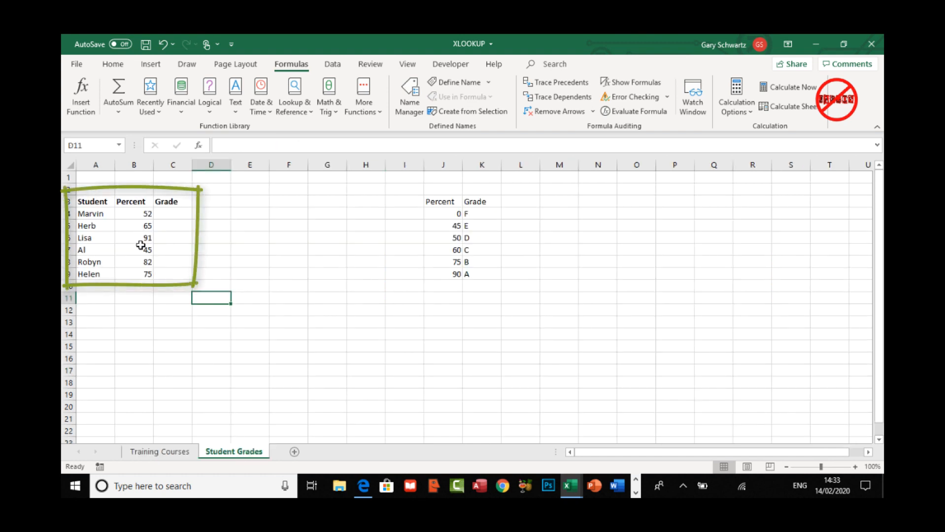
Step: Examine the Percent and Grade reference table in J3:K9 on the Student Grades sheet
mouse_move(431, 202)
left_mouse_down()
mouse_move(475, 212)
mouse_move(471, 276)
left_mouse_up()
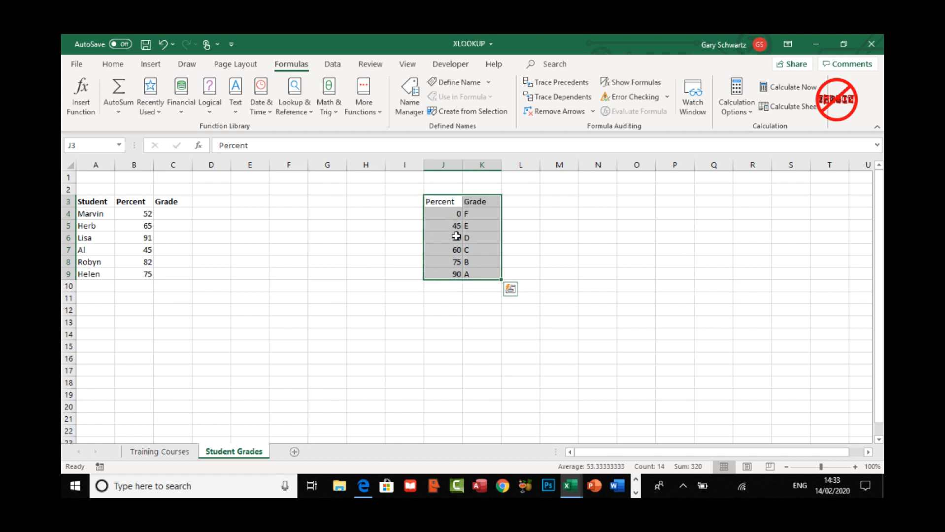
left_click(476, 226)
left_click(453, 240)
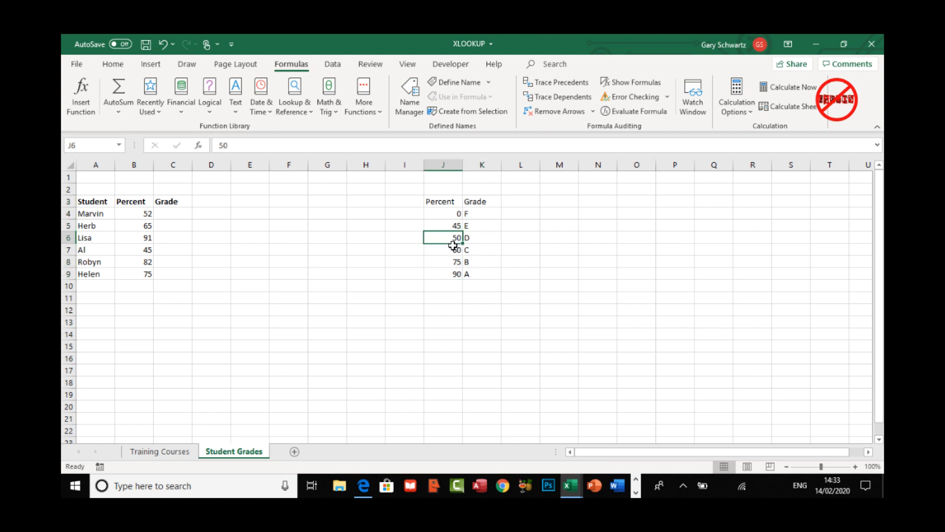
Step: Start an XLOOKUP formula in C4 of the Grade column with the student's percent in B4 as the lookup value
left_click(454, 249)
left_click(470, 239)
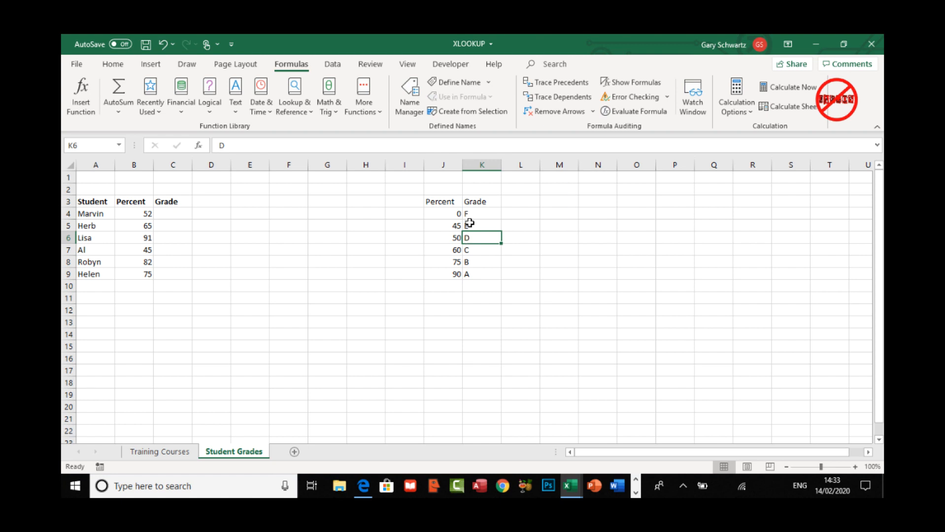
left_click(169, 213)
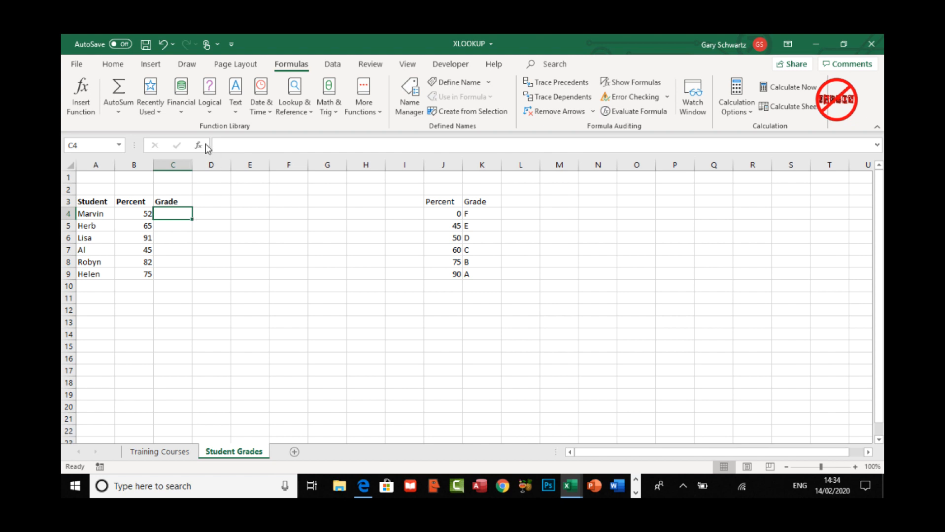
left_click(232, 144)
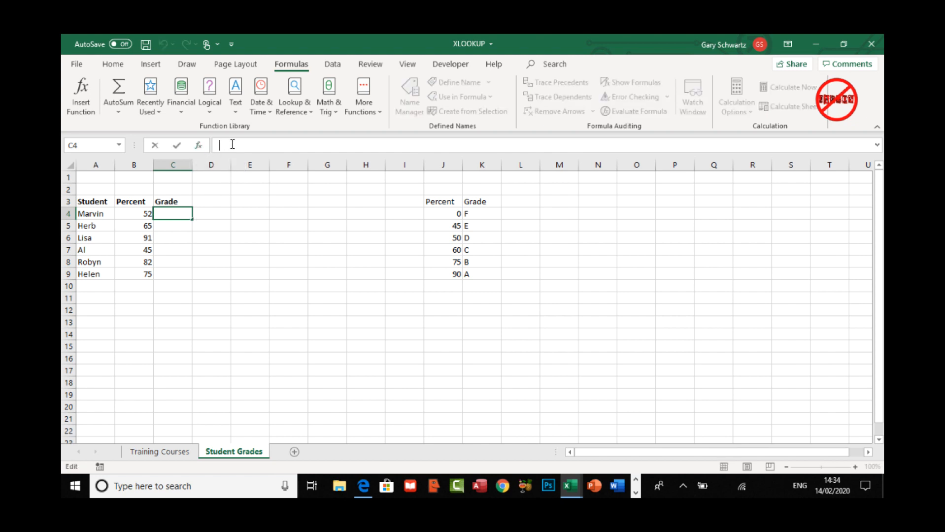
type("=xloo")
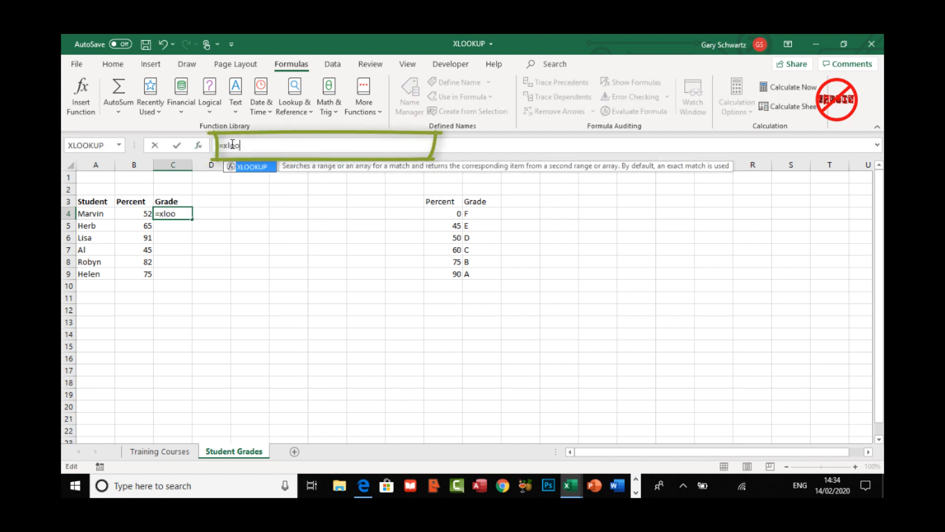
type("kup")
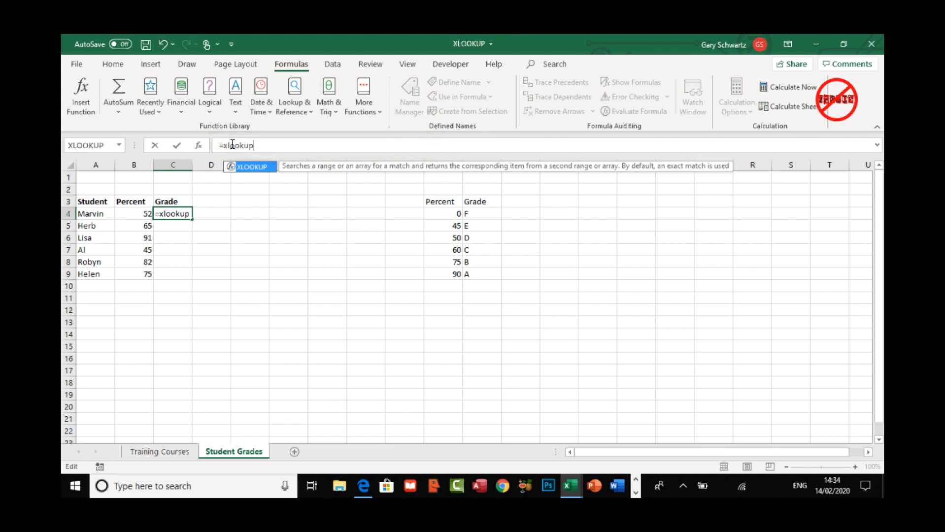
double_click(249, 167)
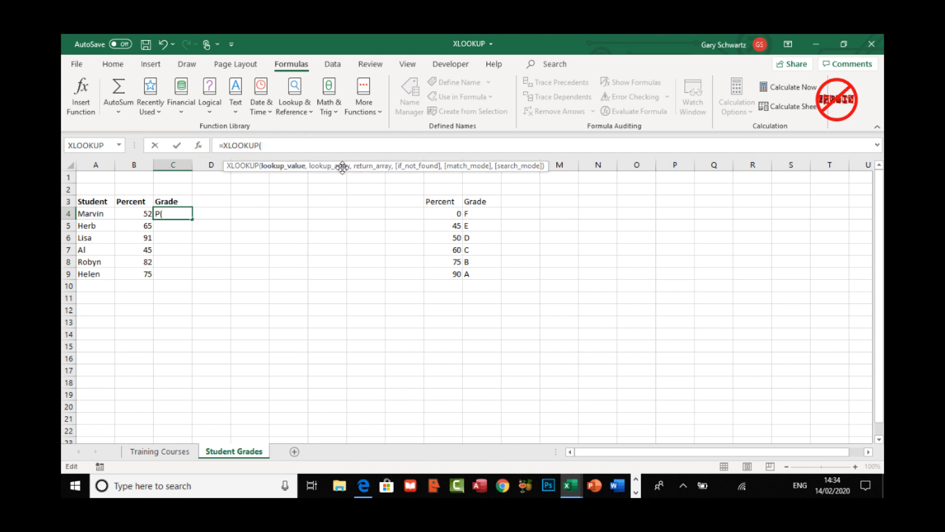
left_click(133, 213)
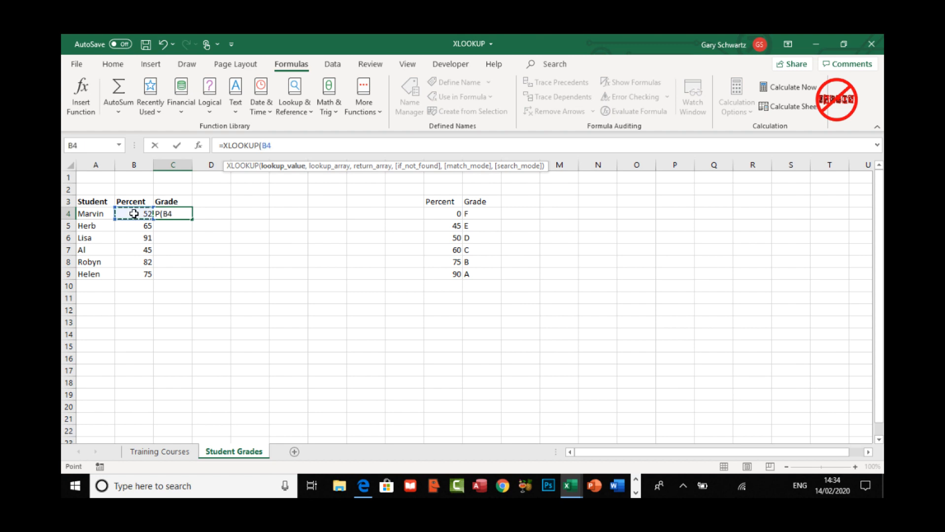
type(",")
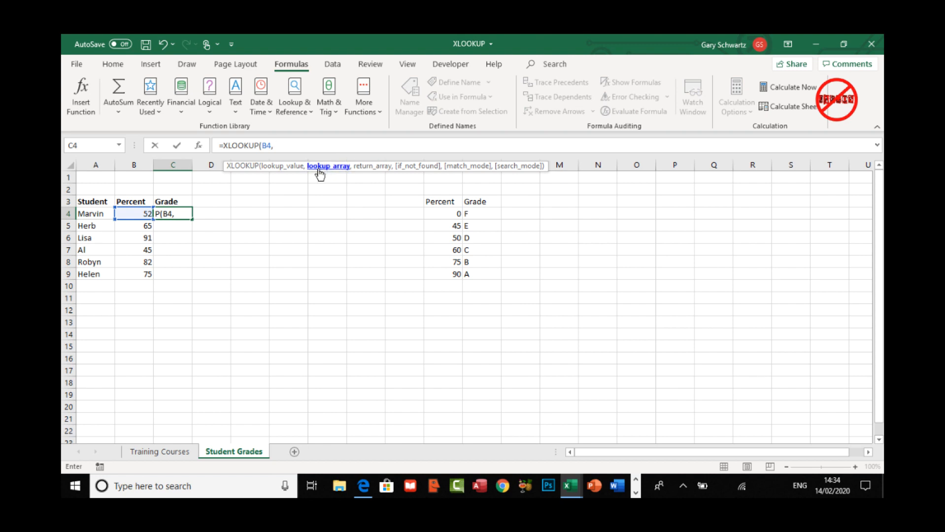
Step: Set the lookup array to the reference table's Percent column with fixed rows, J$4:J$9
left_click_drag(449, 214, 454, 281)
left_click(453, 281)
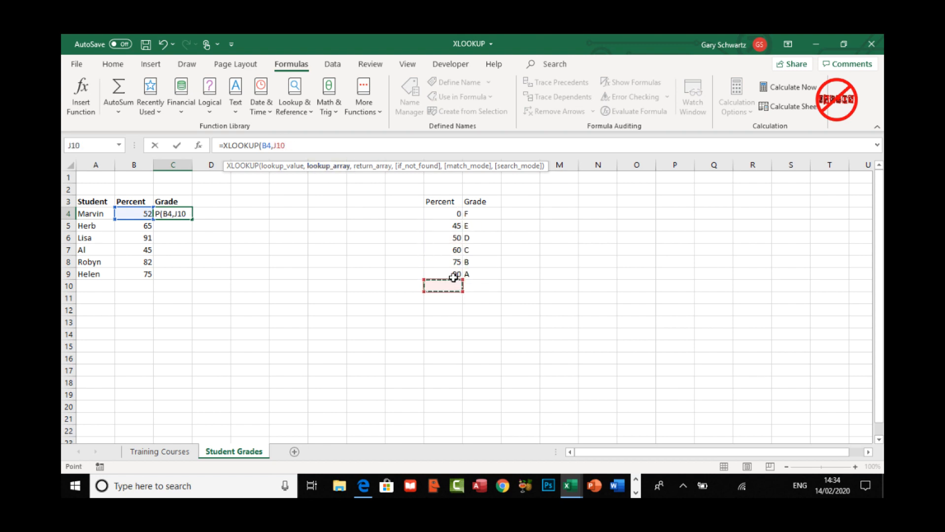
left_click(444, 213)
left_click_drag(446, 232, 454, 274)
left_click(276, 144)
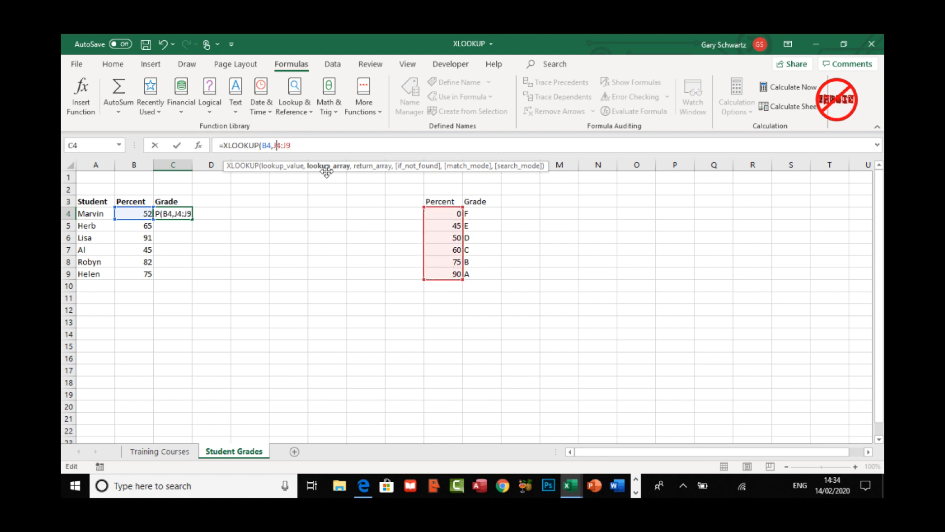
type("$4:J$9,")
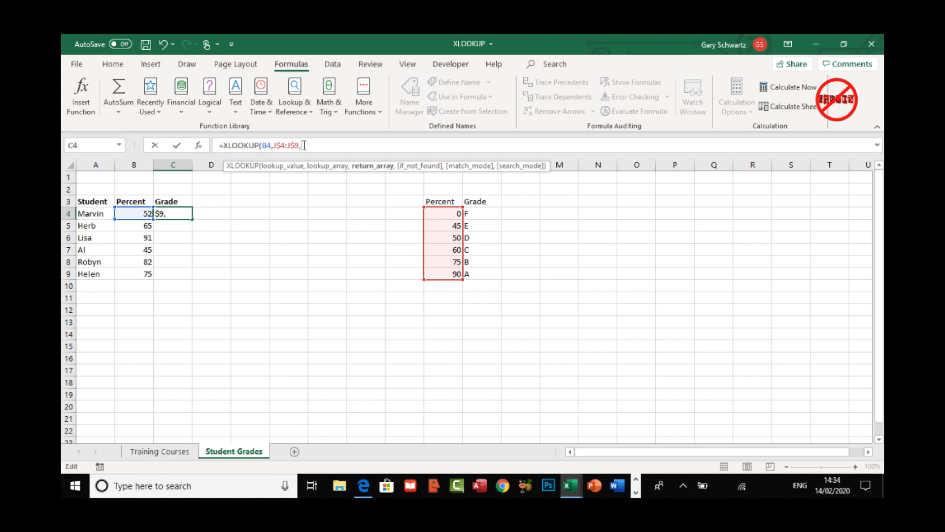
Step: Set the return array to the reference table's Grade column with fixed rows, K$4:K$9
left_click_drag(480, 213, 483, 275)
left_click(306, 146)
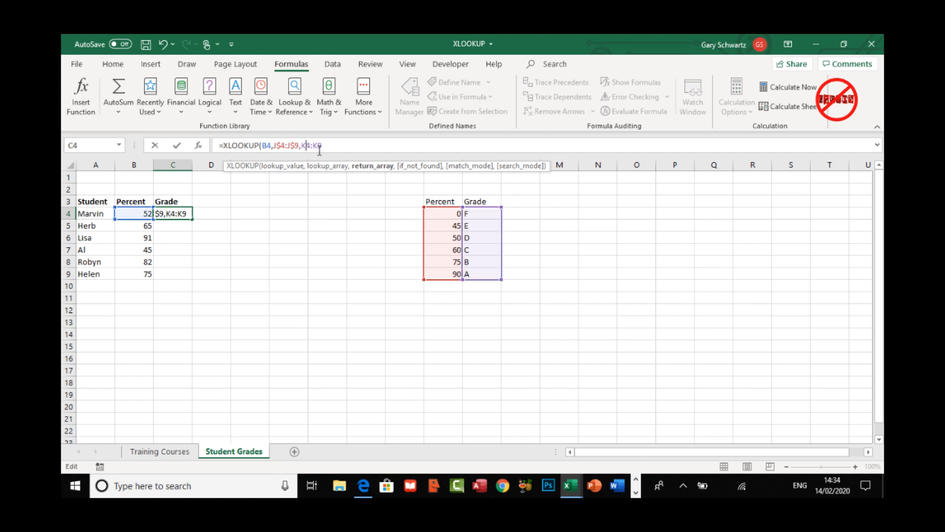
type("$4:J$9,")
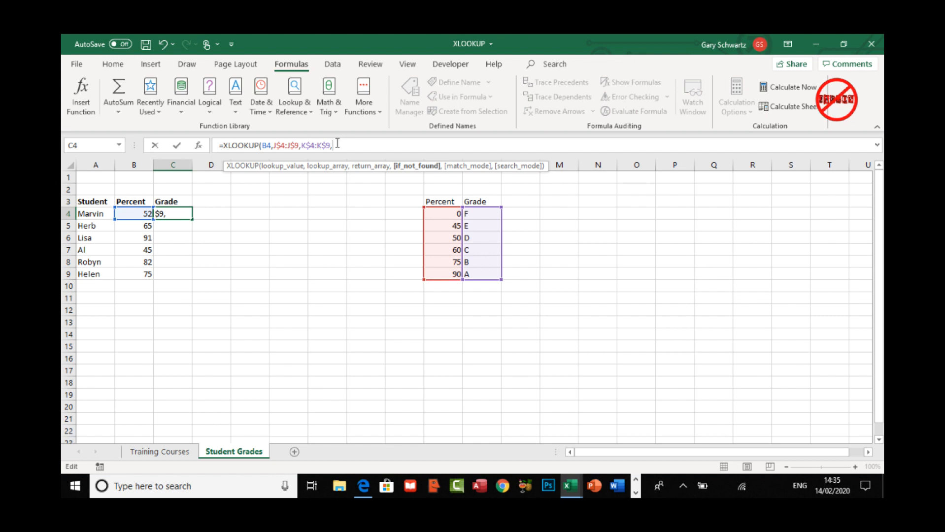
Step: Leave the if_not_found argument empty, set the match mode to -1 (exact match or next smaller item), and complete the formula
type(",")
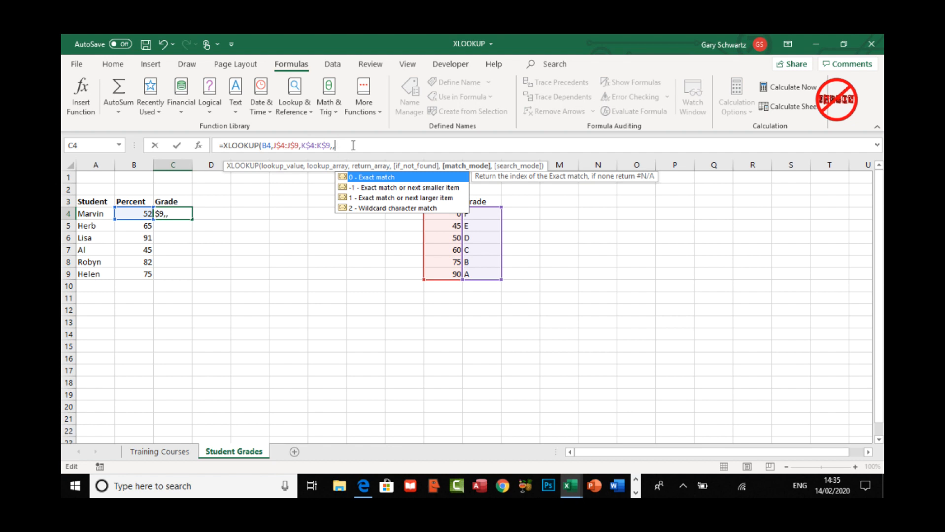
type("-1")
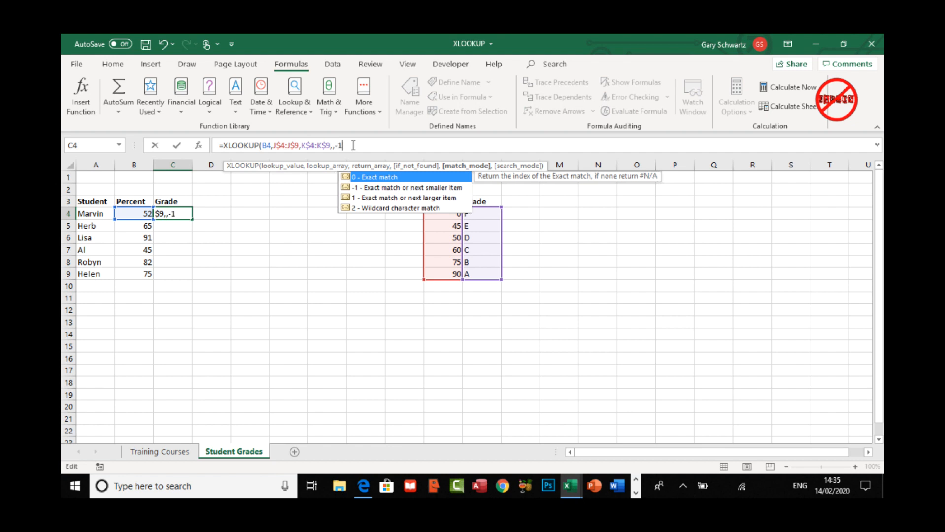
type(" )")
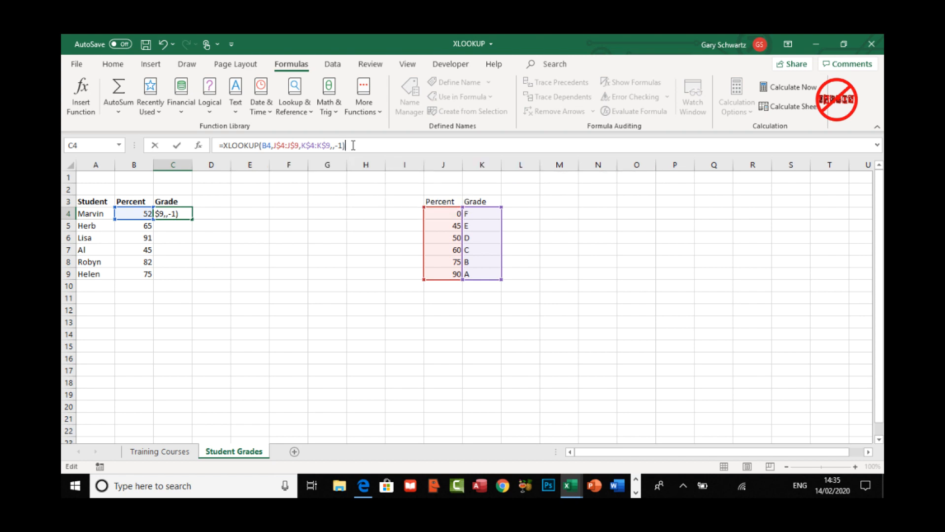
key("Return")
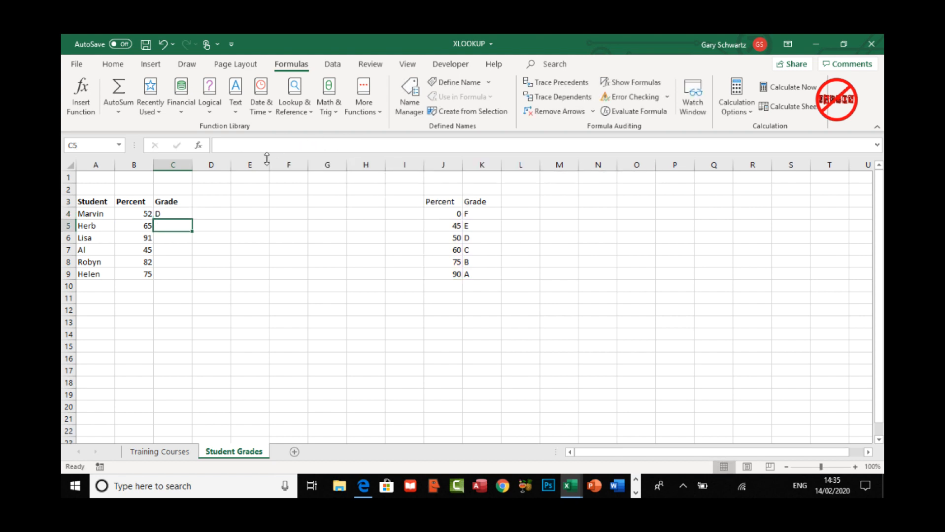
Step: Fill the XLOOKUP formula from C4 down the Grade column to C9
left_click(174, 213)
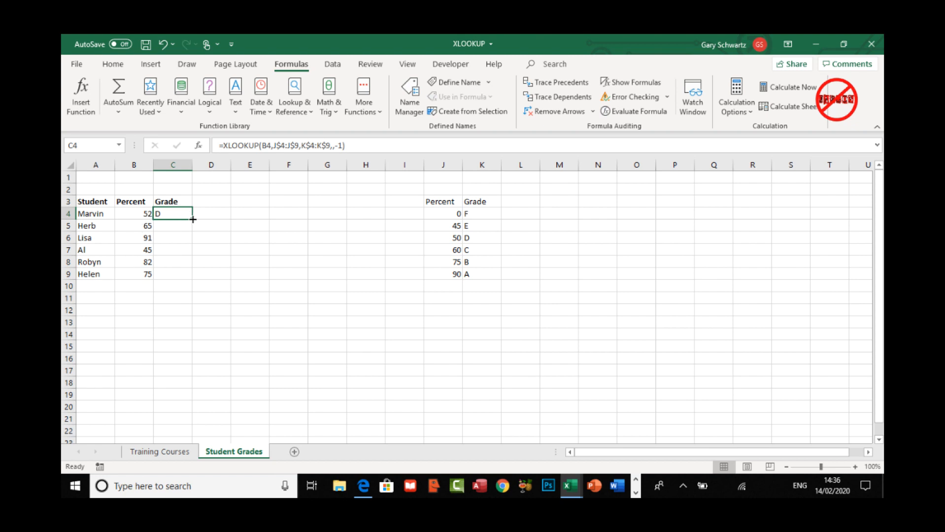
left_click_drag(190, 220, 186, 281)
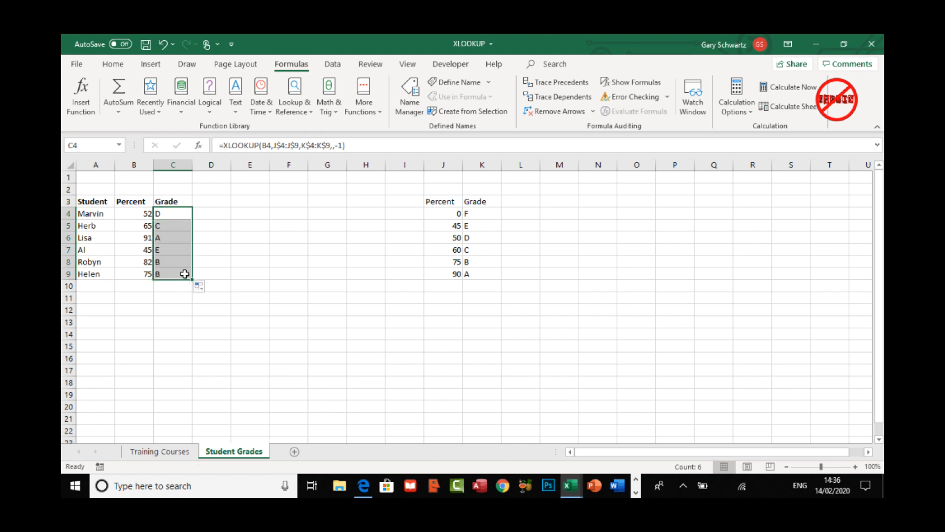
key("ctrl+z")
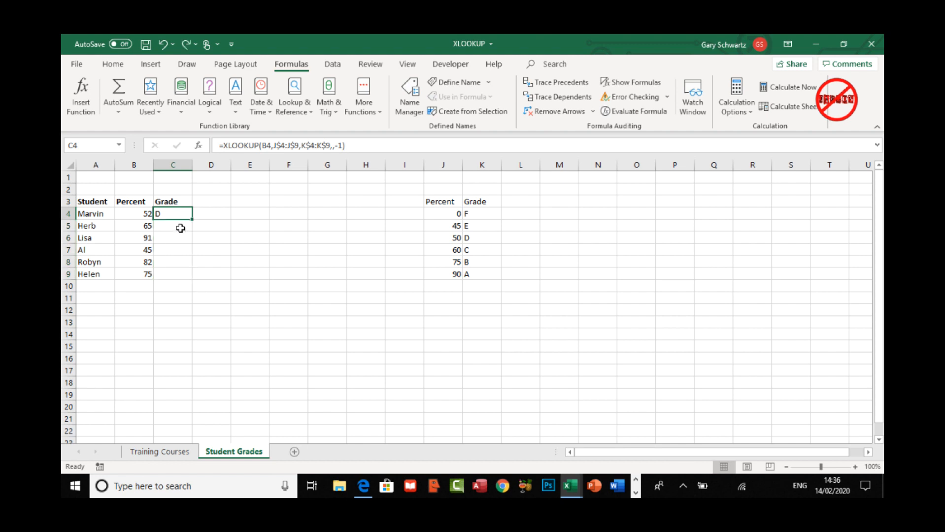
double_click(191, 219)
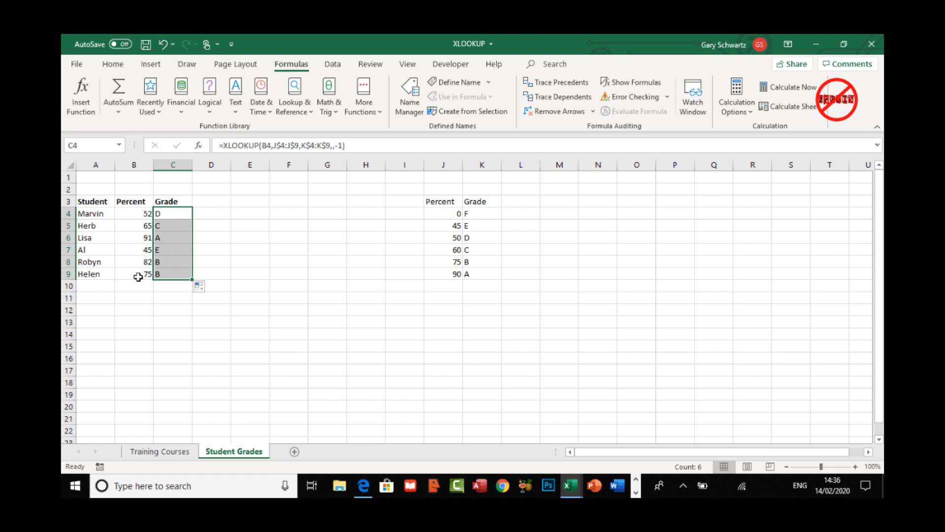
Step: Review the filled XLOOKUP formulas in the Grade column from C9 up to C4
left_click(168, 273)
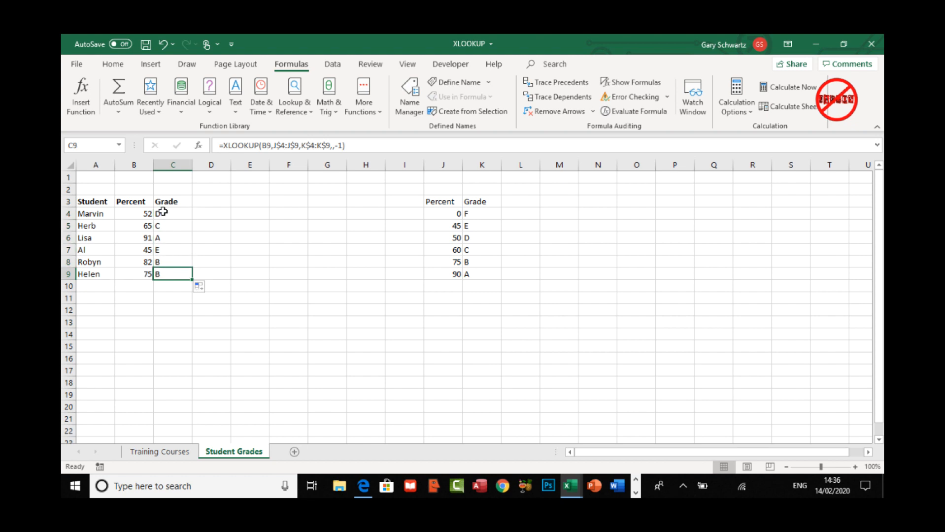
key("Up")
key("Up")
key("Up")
key("Up")
key("Up")
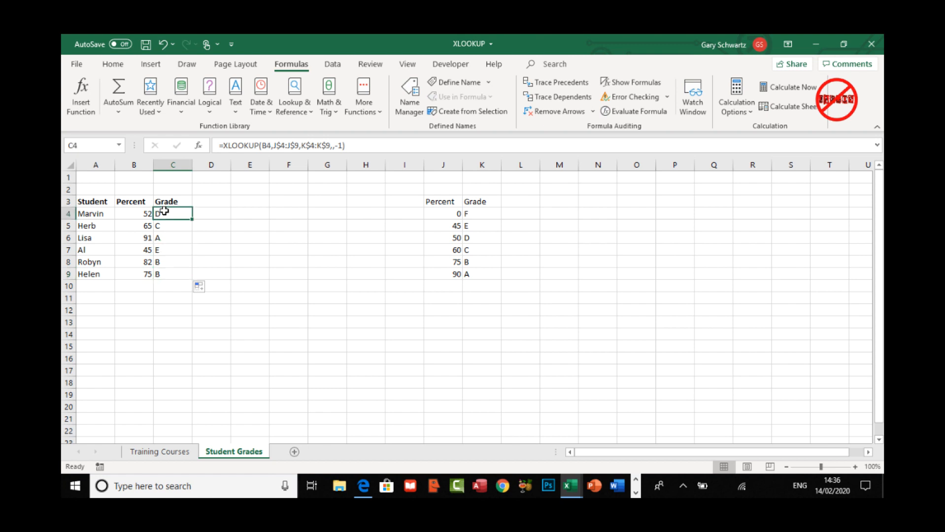